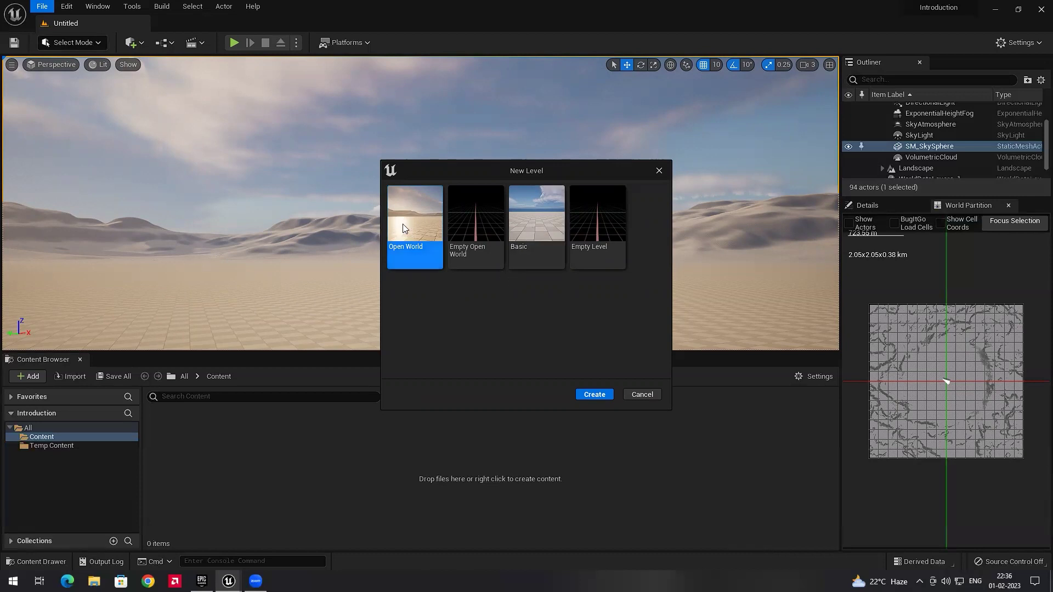
Create a new level from the Basic template.
click(532, 218)
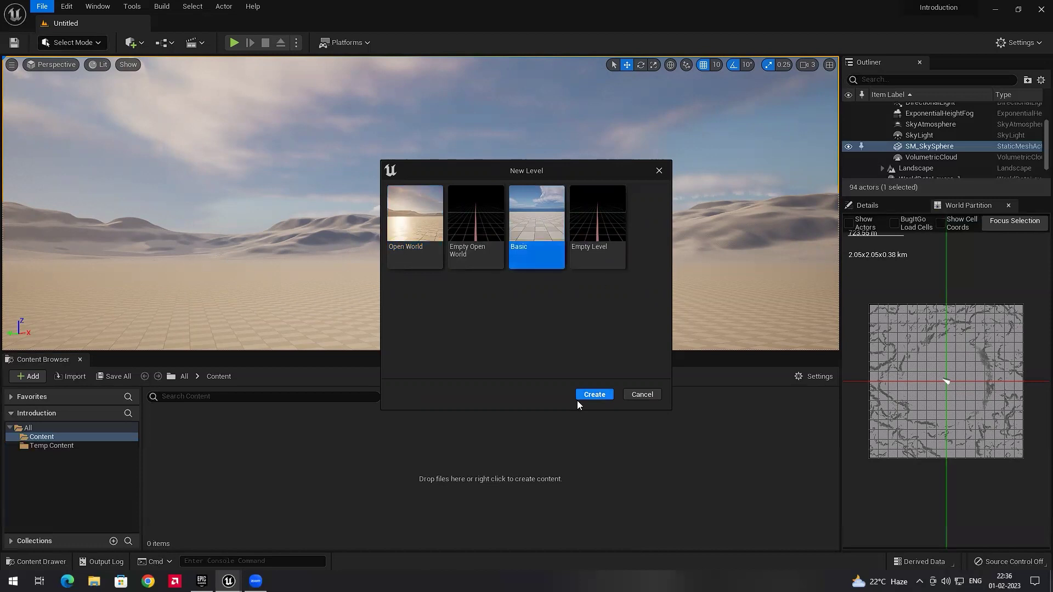
click(592, 396)
Select the directional light, the sky light and the sky atmosphere in the viewport to examine each actor's properties.
right_drag(479, 264, 472, 197)
click(415, 199)
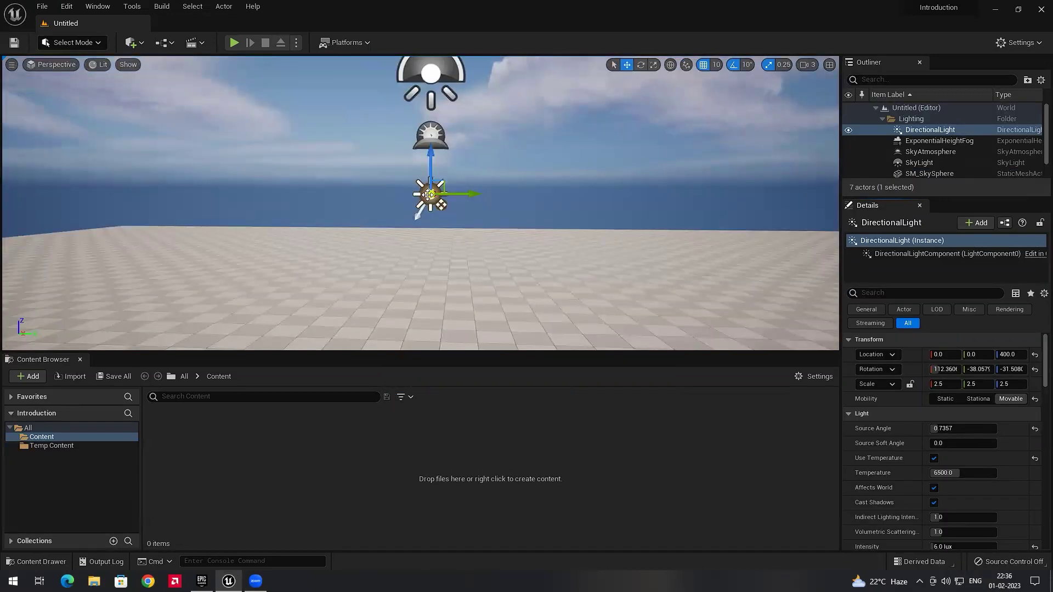
click(446, 87)
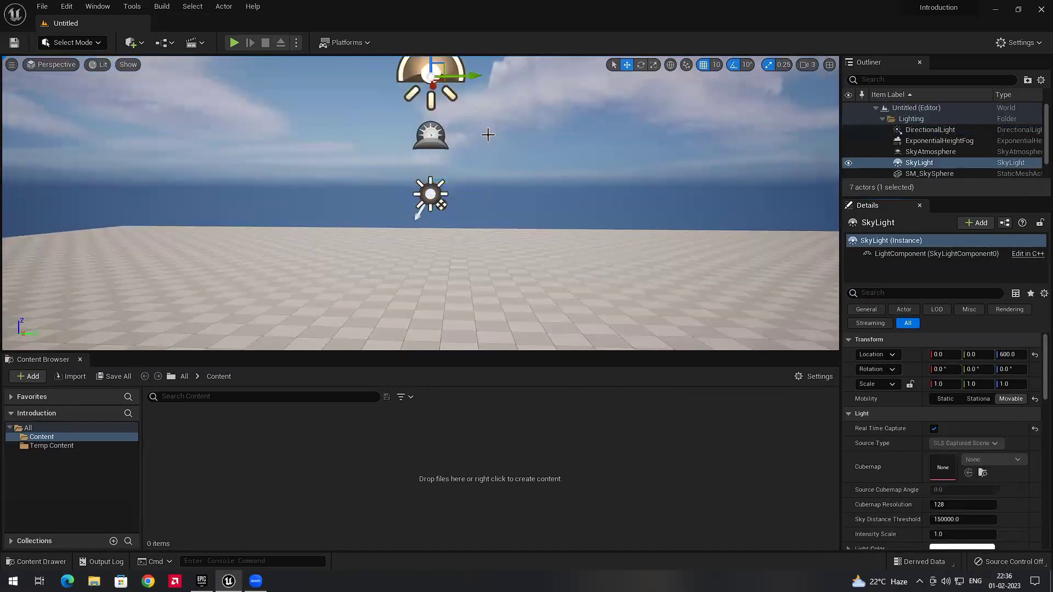
click(436, 140)
mouse_move(514, 192)
right_down()
mouse_move(491, 165)
mouse_move(511, 203)
right_up()
key(w)
key(s)
mouse_move(510, 154)
right_down()
mouse_move(524, 167)
mouse_move(517, 152)
right_up()
right_drag(455, 242, 453, 222)
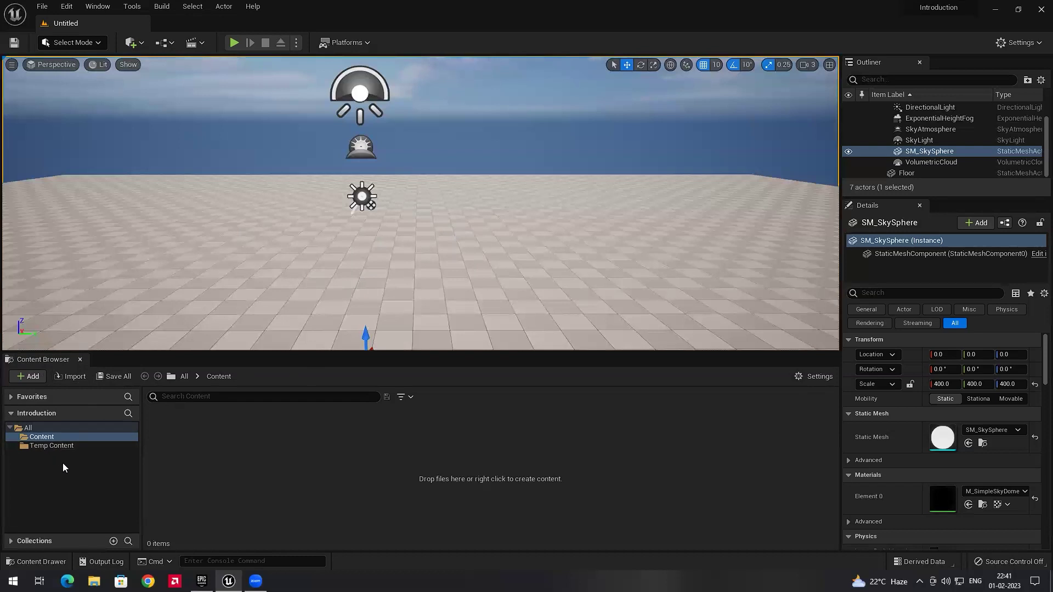
drag(59, 447, 33, 437)
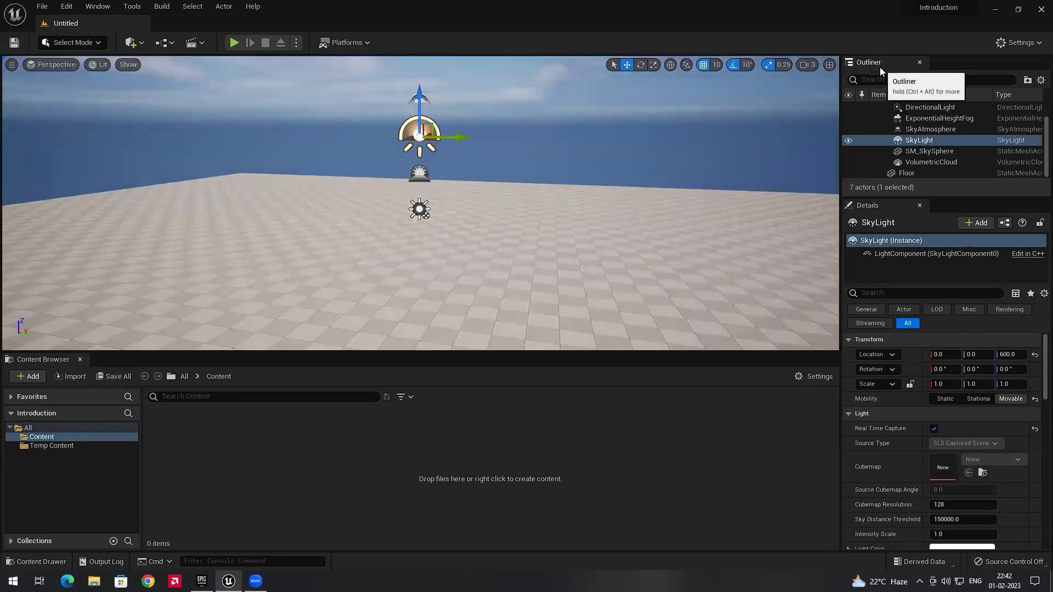
Select the exponential height fog and the sky atmosphere from the level's actor list to inspect them.
right_drag(503, 207, 504, 201)
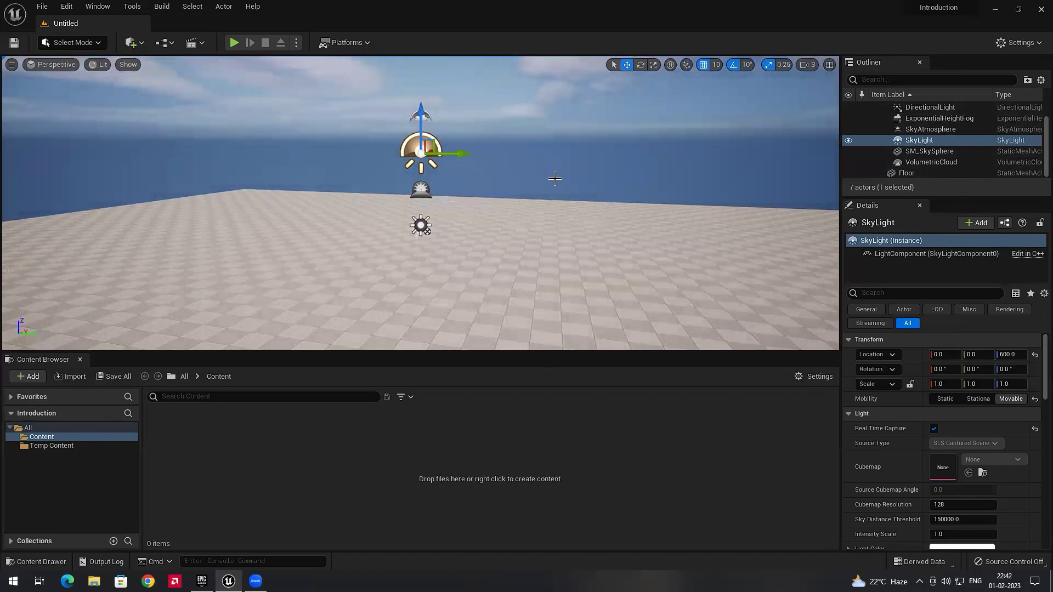
click(943, 118)
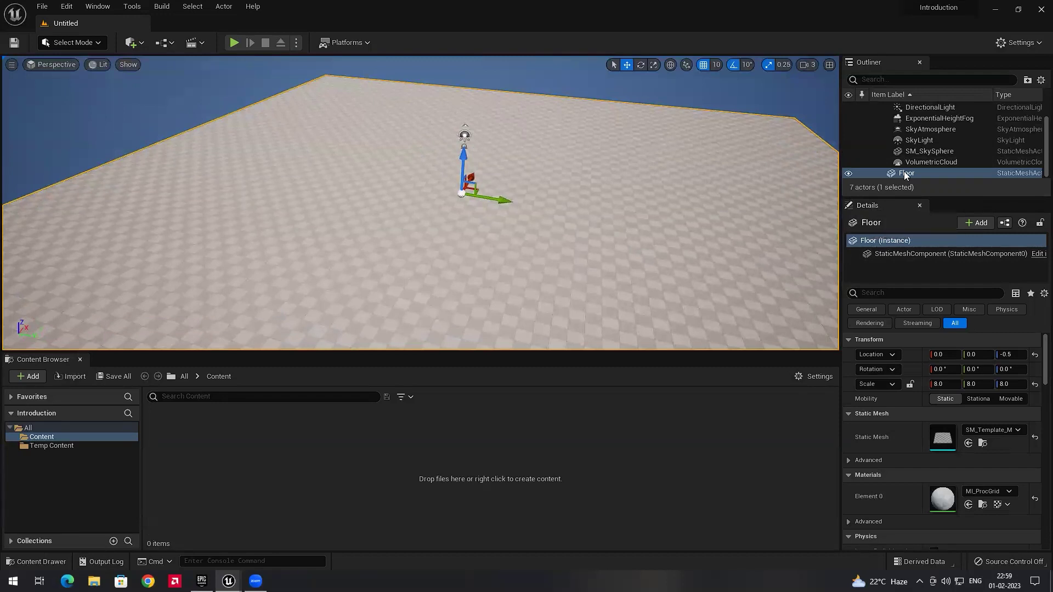
click(935, 129)
Move the floor to X location 10 and try rotating it about the X axis, undoing the rotation.
click(738, 141)
mouse_move(943, 355)
mouse_down()
mouse_move(960, 355)
mouse_move(946, 355)
mouse_move(954, 369)
mouse_up()
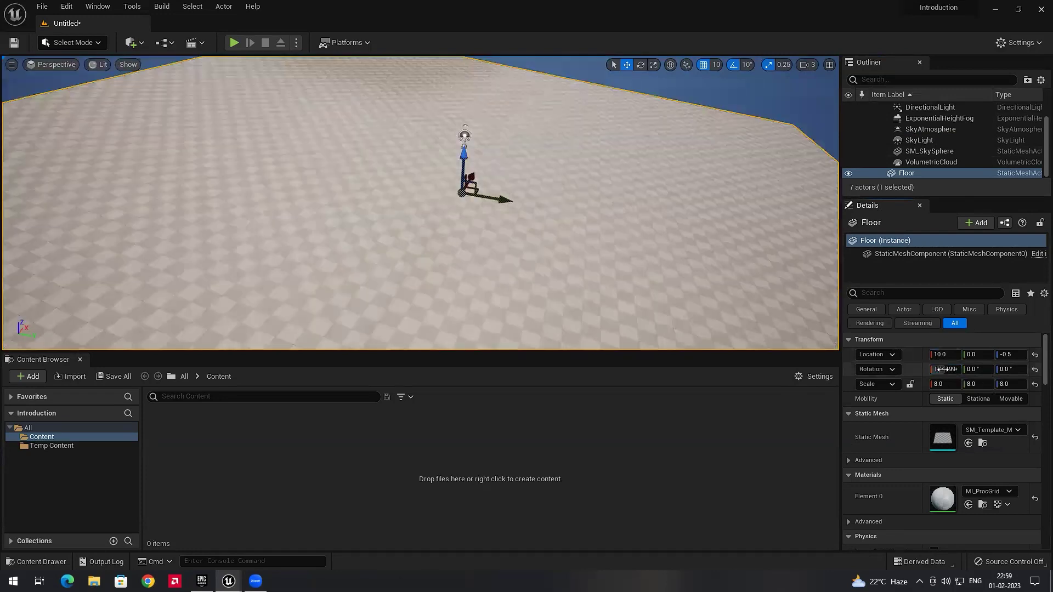
key(ctrl+z)
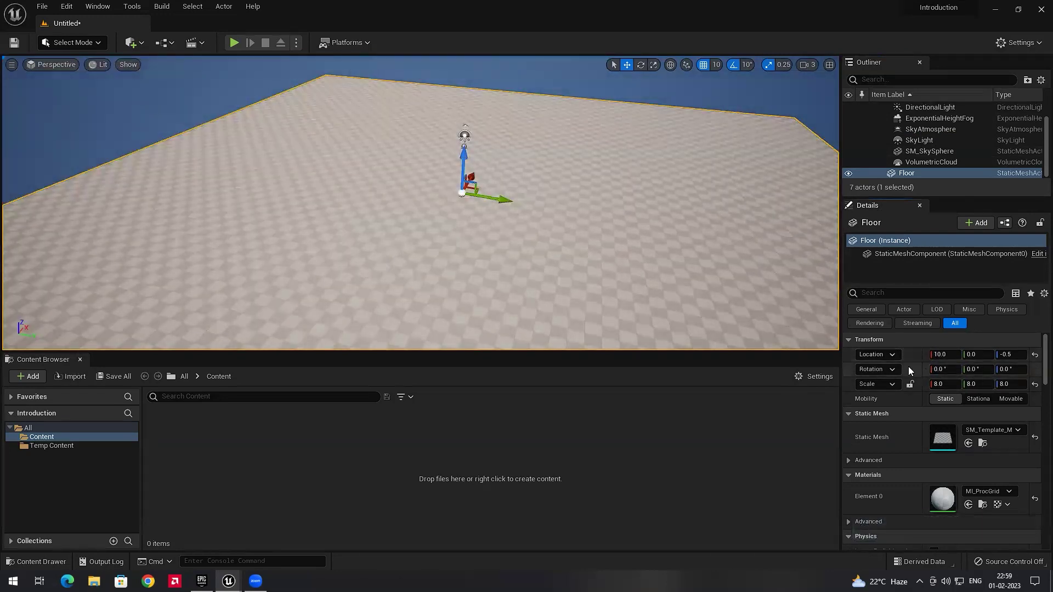
Review the floor's material and physics properties and the settings of the sky light, sky atmosphere and exponential height fog.
scroll(883, 438, down, 4)
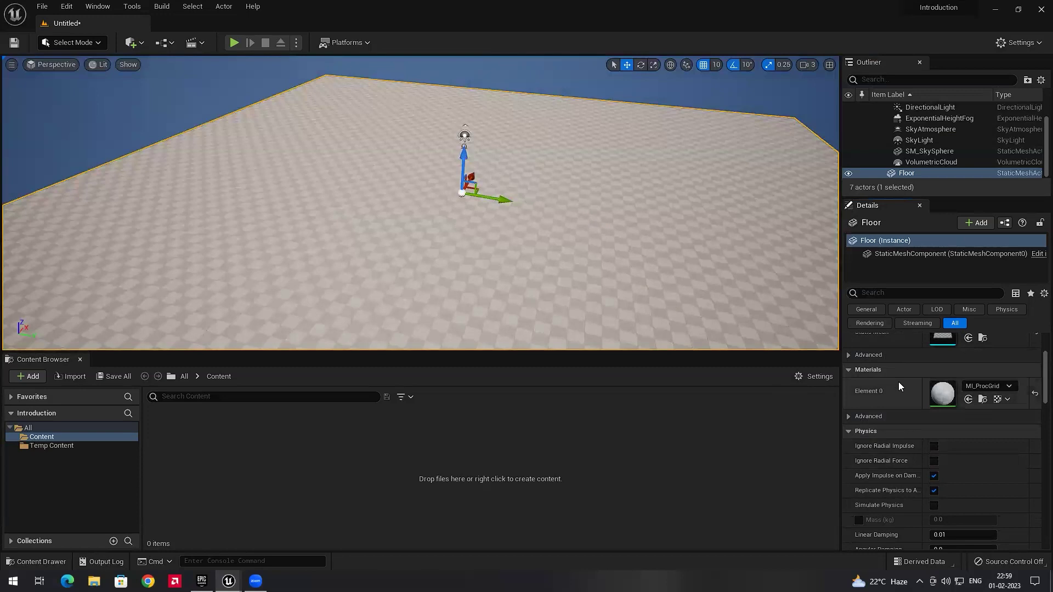
click(926, 142)
click(933, 130)
click(936, 118)
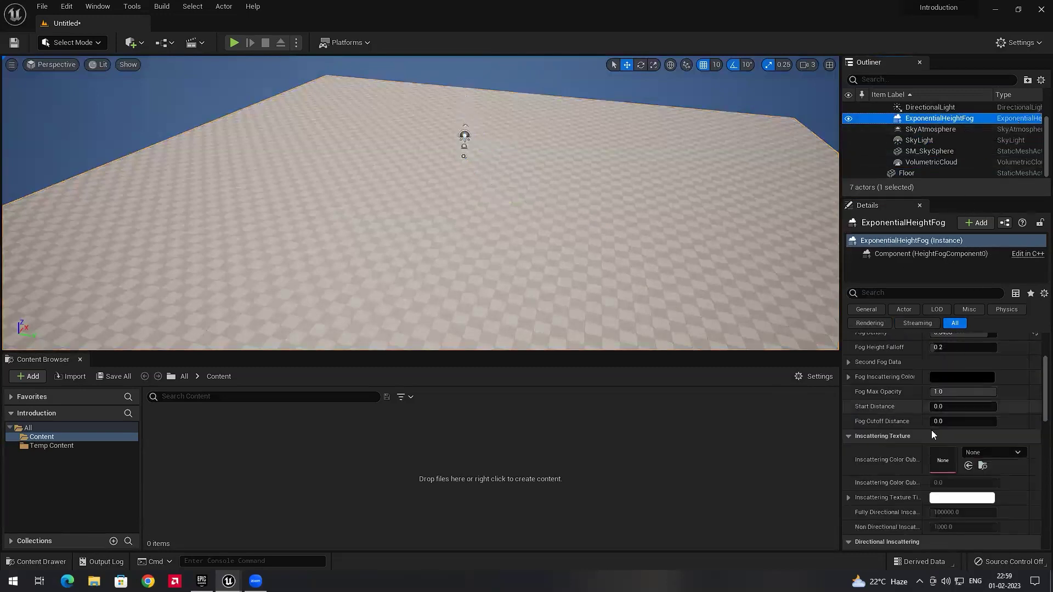
click(933, 130)
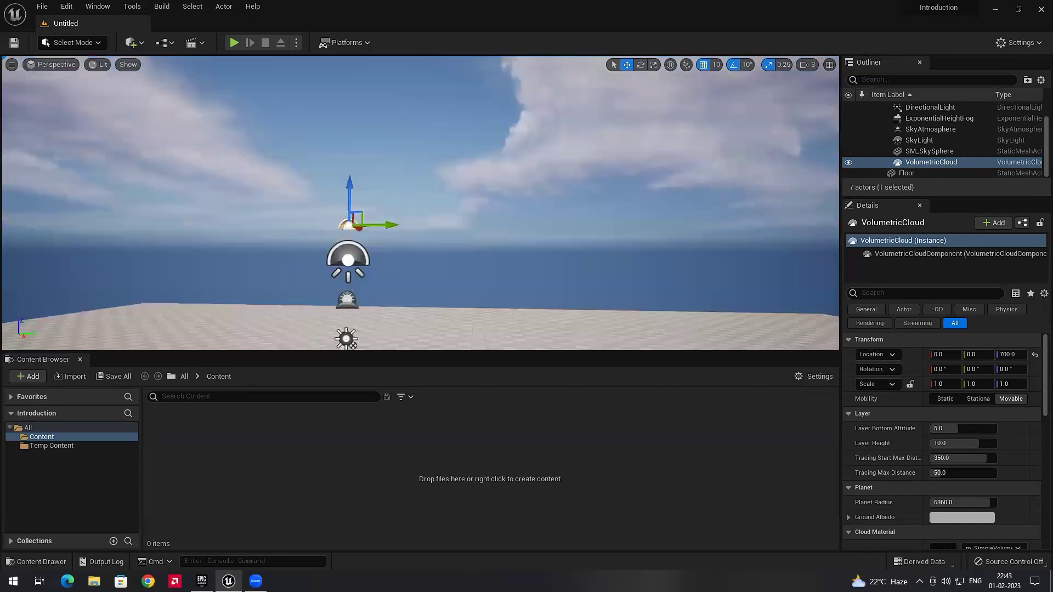
Look around the level's sky and lighting actors and select the SM_SkySphere mesh in the viewport.
right_drag(447, 165, 548, 175)
right_drag(447, 202, 349, 204)
right_drag(505, 172, 499, 169)
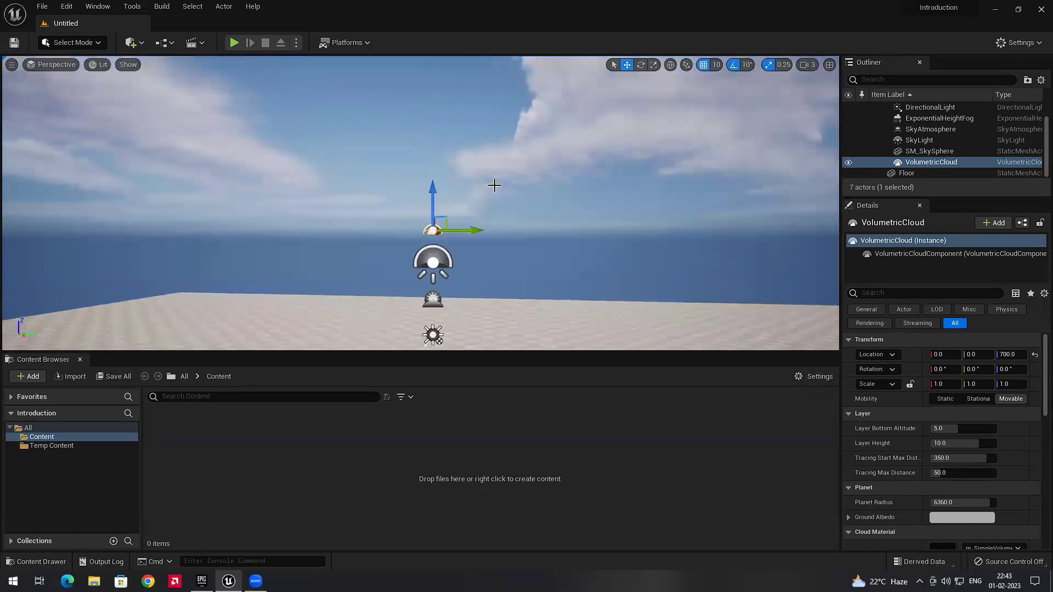
click(384, 148)
right_drag(428, 146, 467, 197)
right_drag(484, 153, 475, 149)
mouse_move(340, 203)
right_down()
mouse_move(324, 164)
mouse_move(340, 203)
right_up()
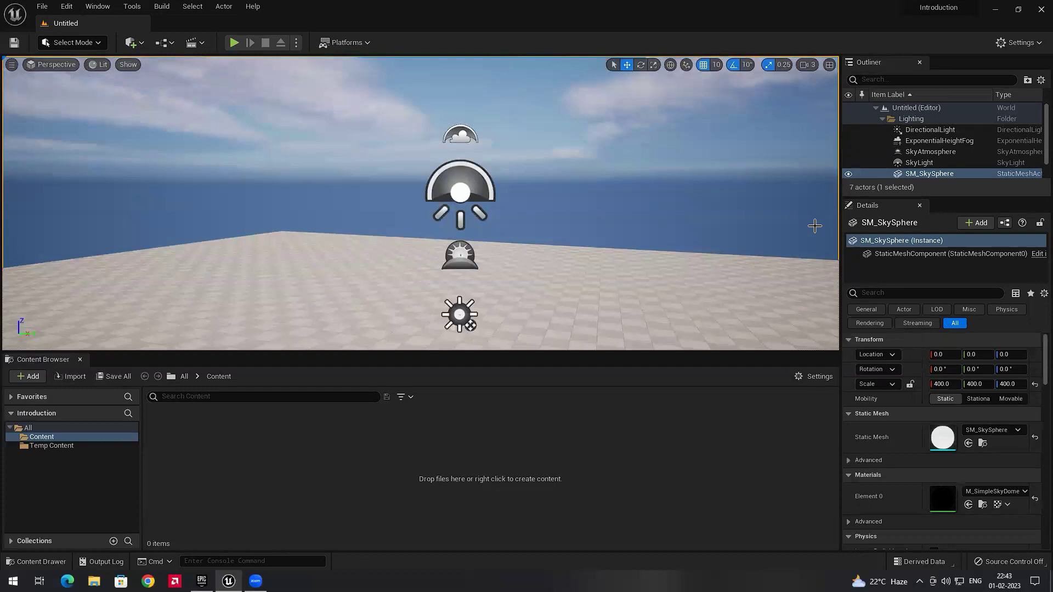
Close the Details panel and restore it as Details 1.
click(921, 205)
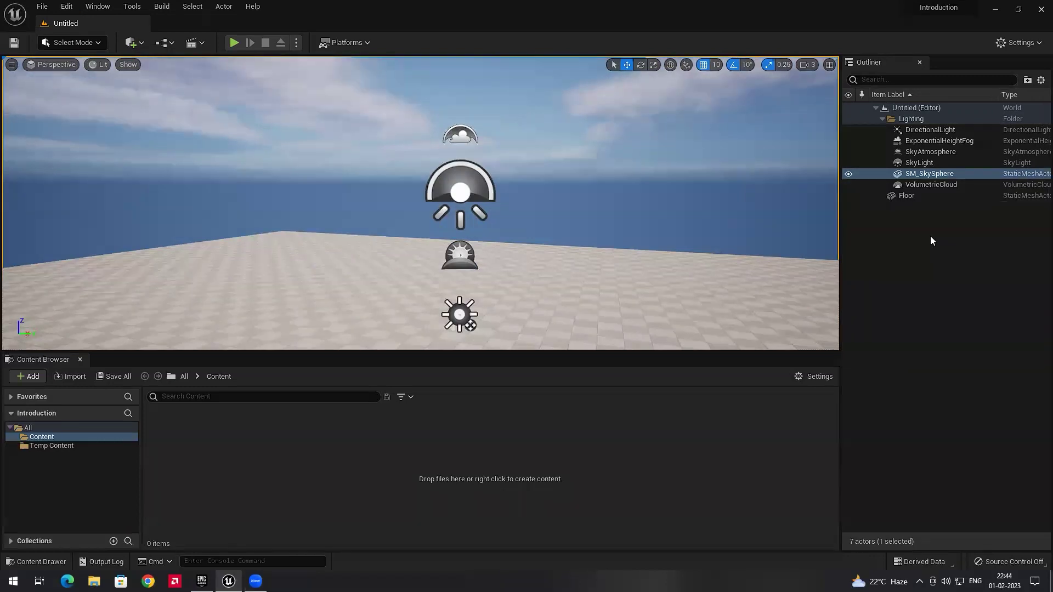
click(97, 6)
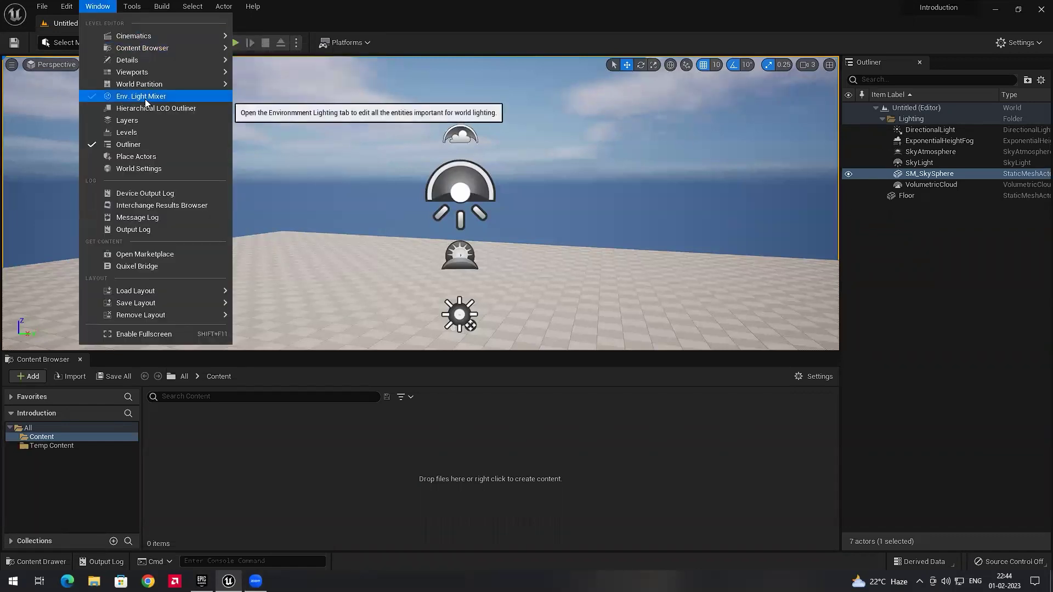
mouse_move(156, 59)
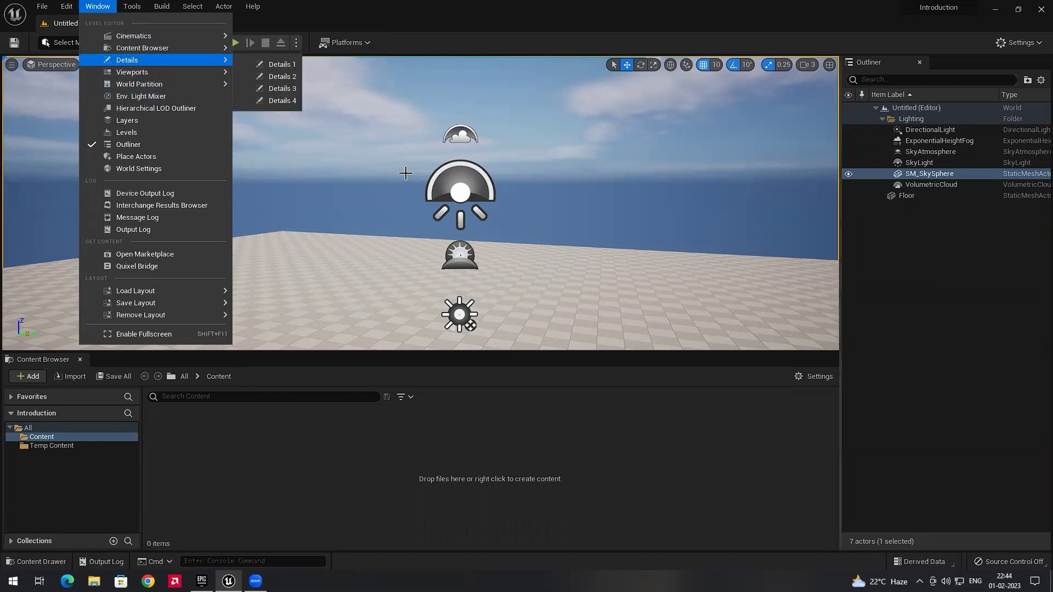
click(277, 64)
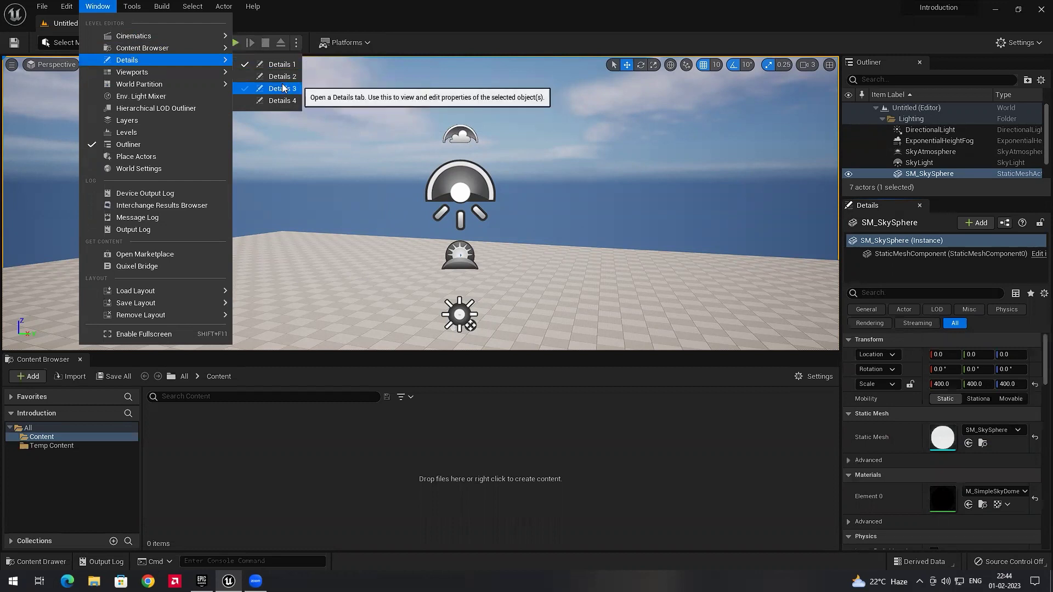
Open a second, floating Details panel (Details 2), reposition it and close it again.
click(282, 80)
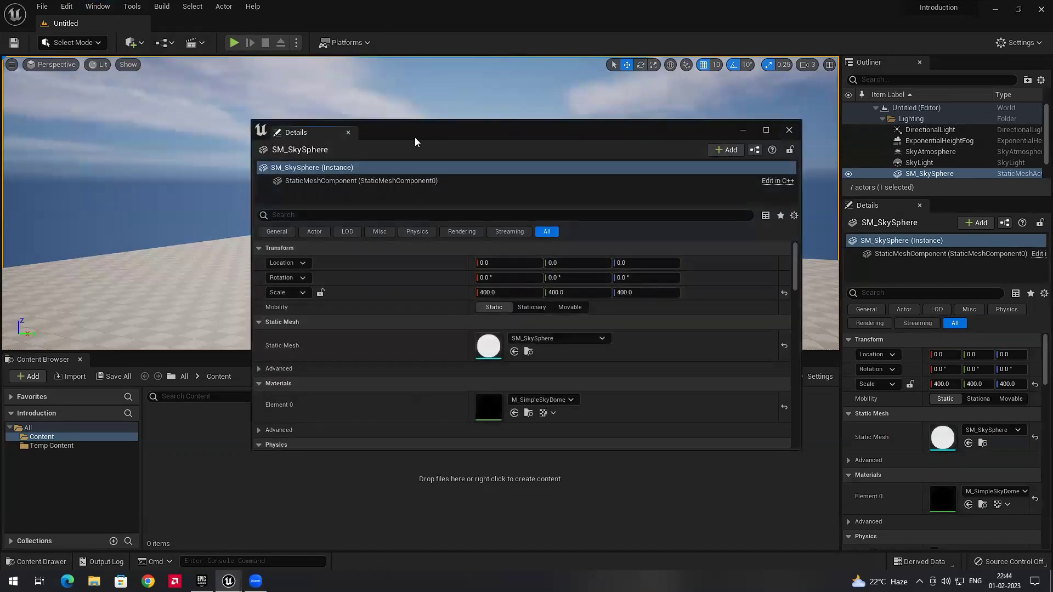
drag(414, 142, 387, 154)
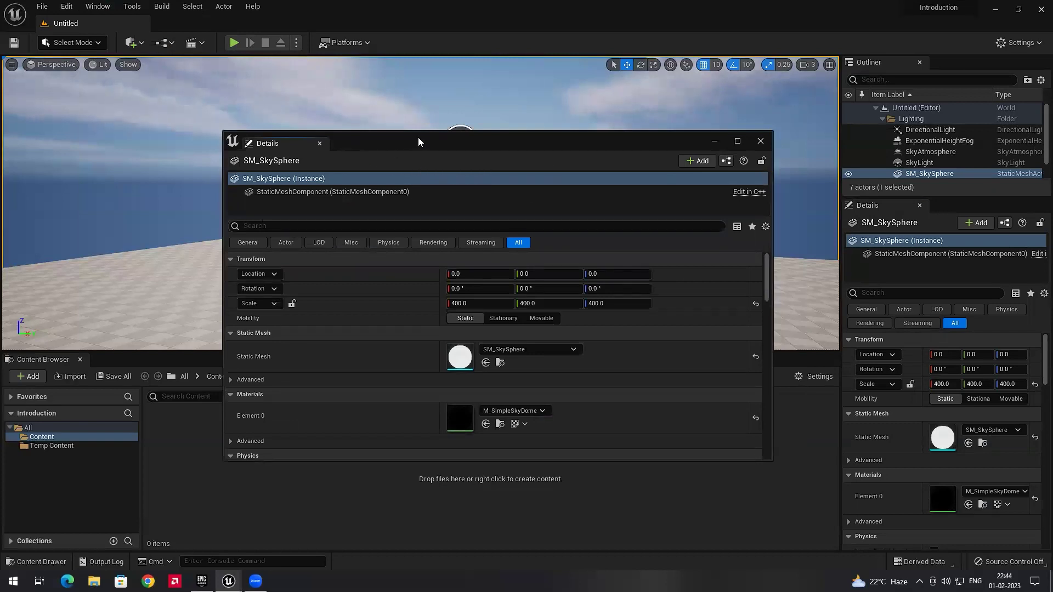
drag(360, 141, 348, 143)
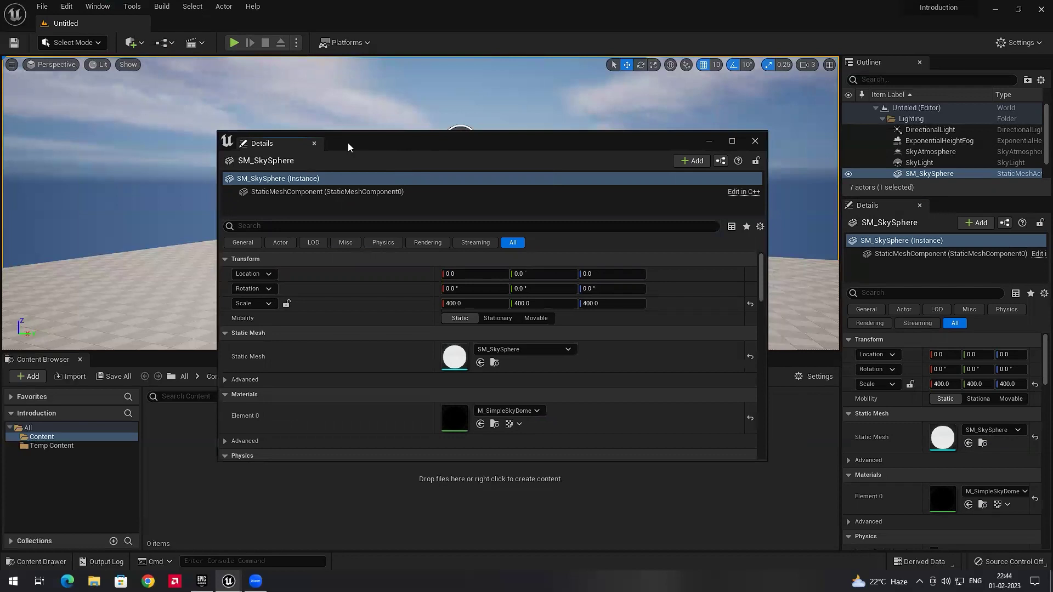
click(314, 143)
Show the level viewport in immersive fullscreen and return to the normal editor layout.
right_drag(412, 215, 460, 290)
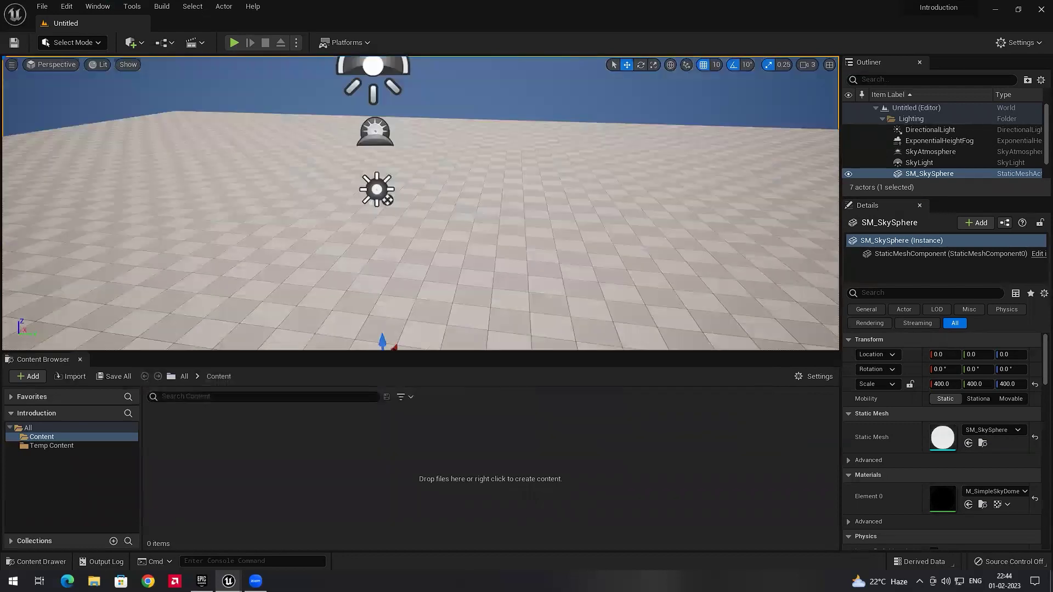
key(F11)
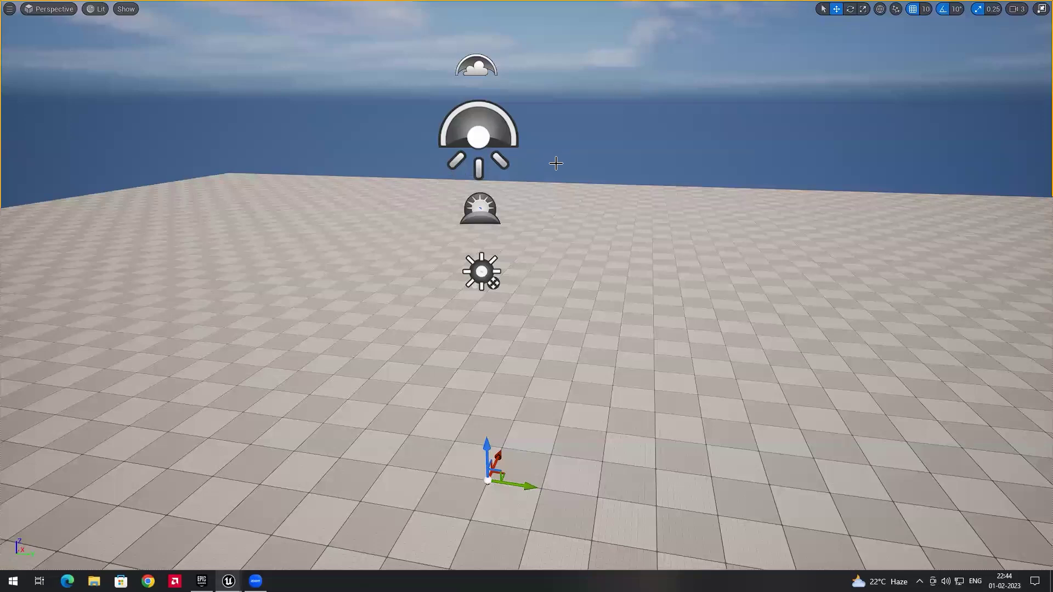
key(F11)
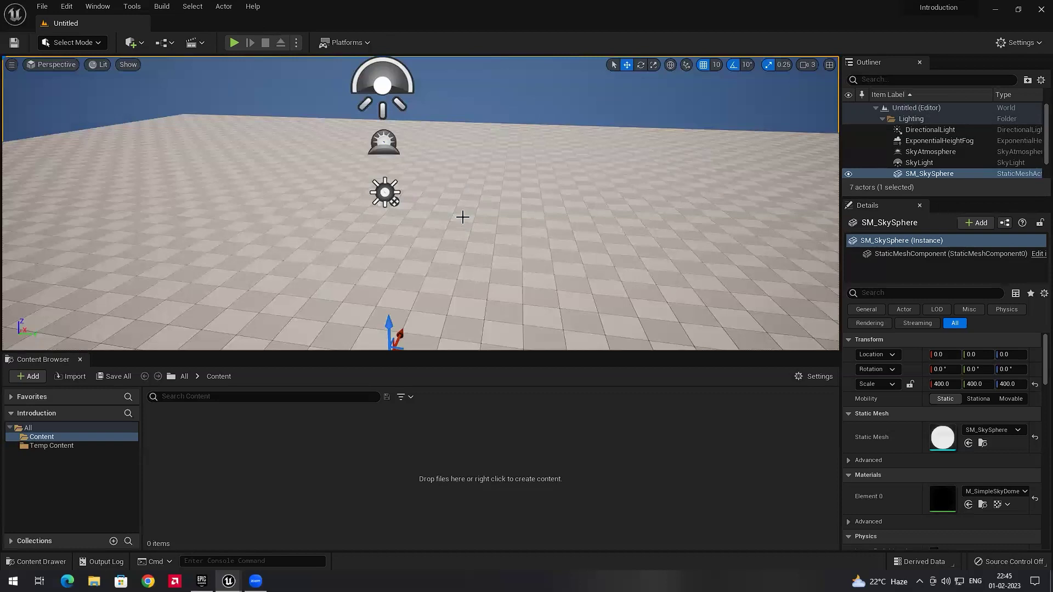
Close the Outliner panel and restore it.
click(919, 62)
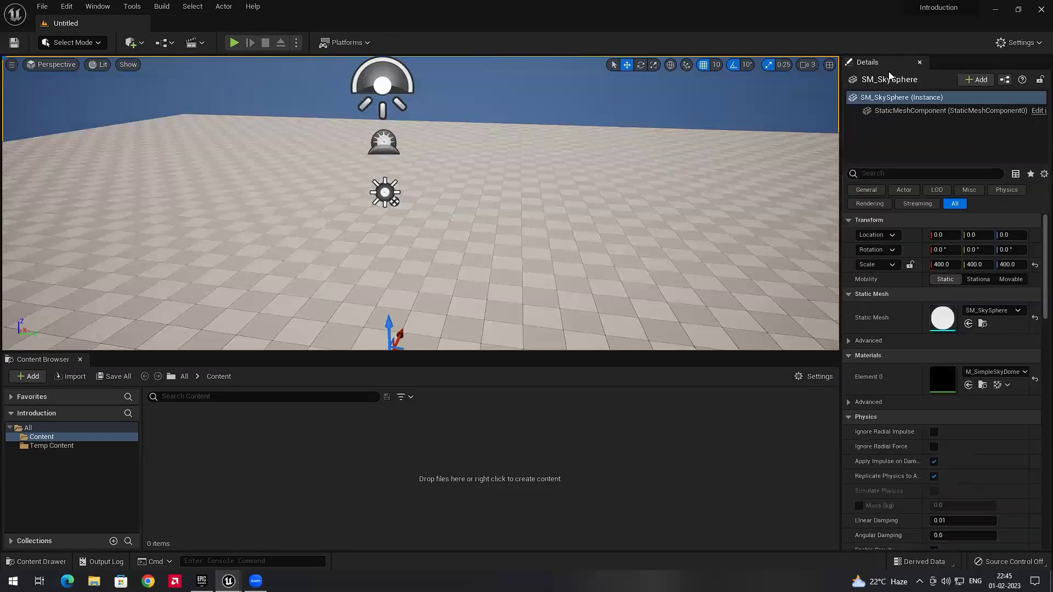
click(105, 7)
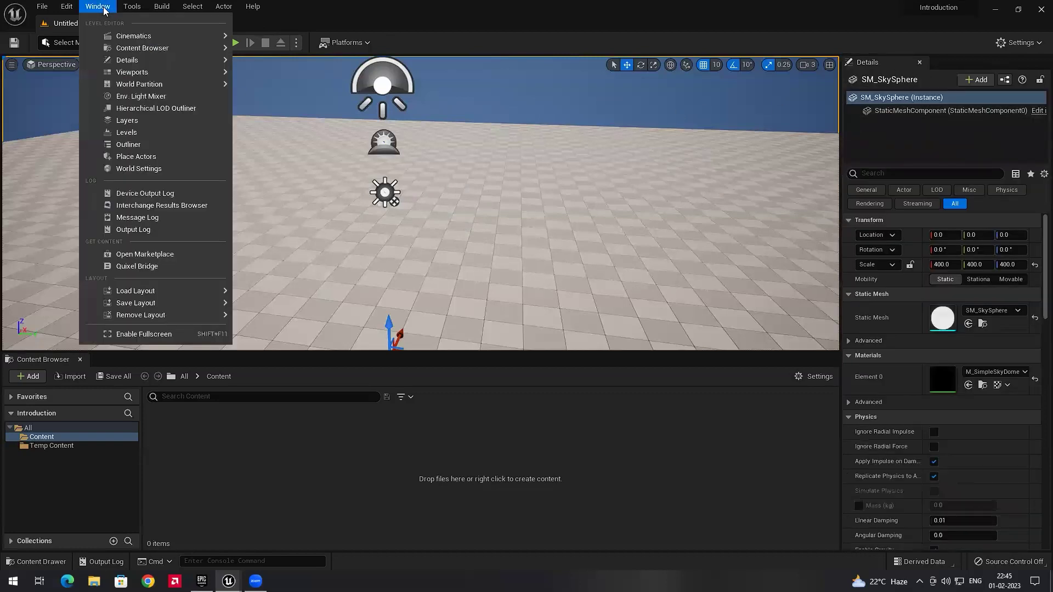
mouse_move(184, 77)
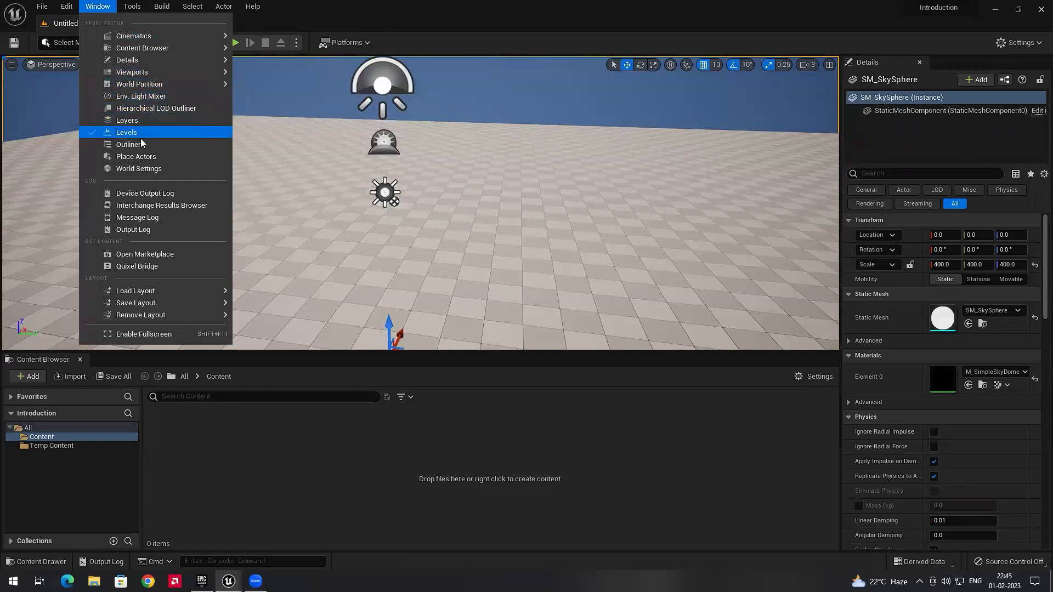
click(132, 145)
click(465, 168)
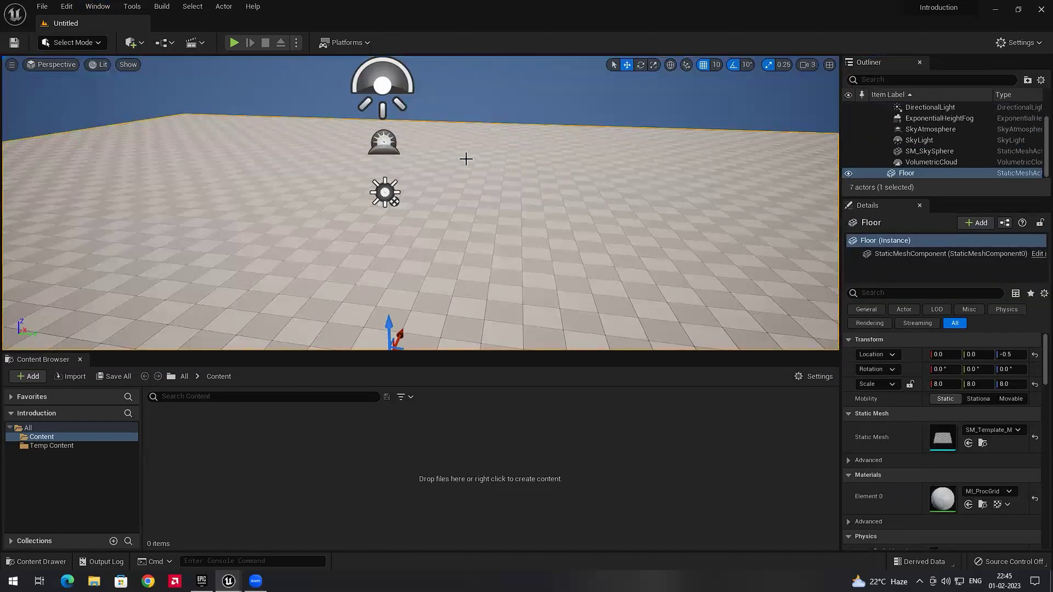
click(97, 7)
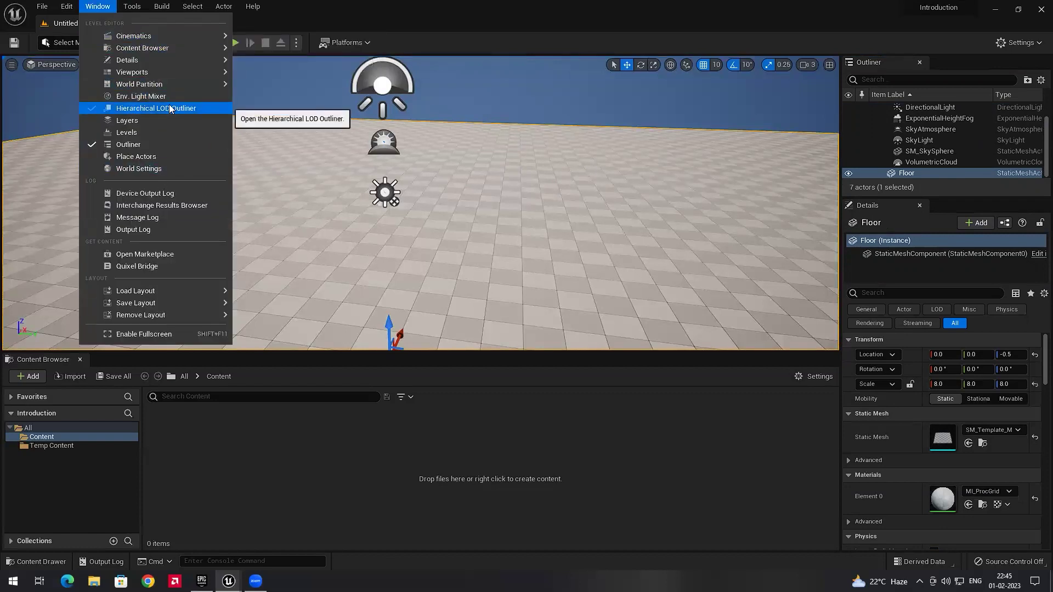
mouse_move(176, 87)
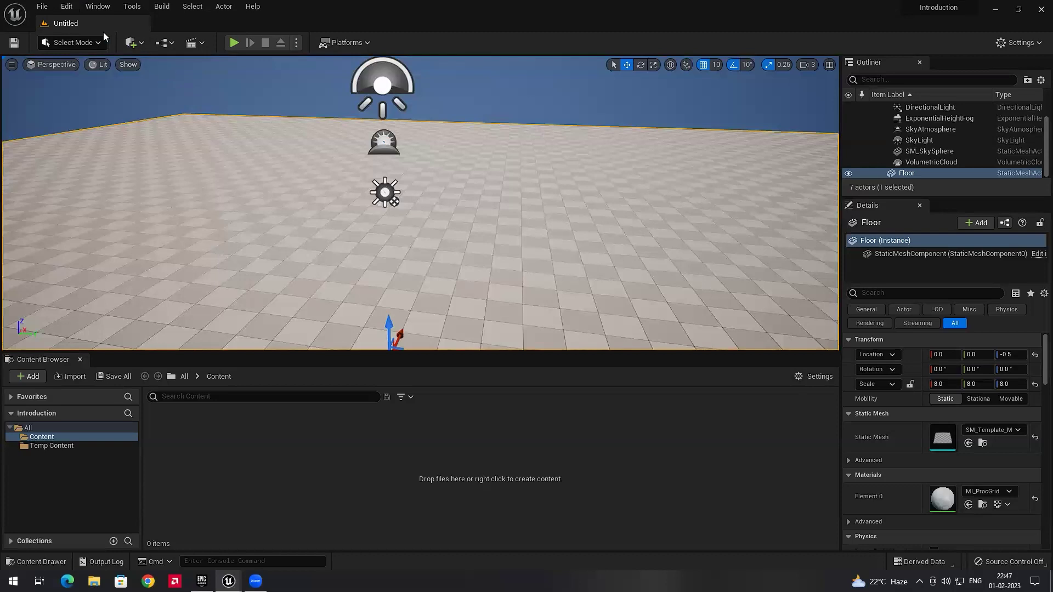
Open the Project Settings and review the project Description page, including its About, Publisher, Legal, Displayed and Settings sections.
click(67, 6)
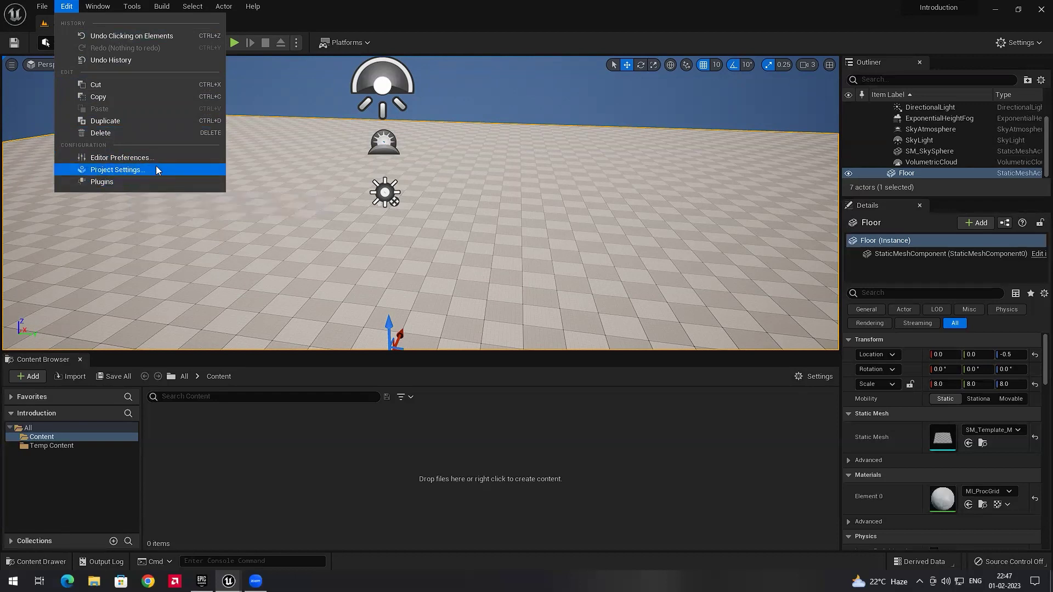
click(137, 173)
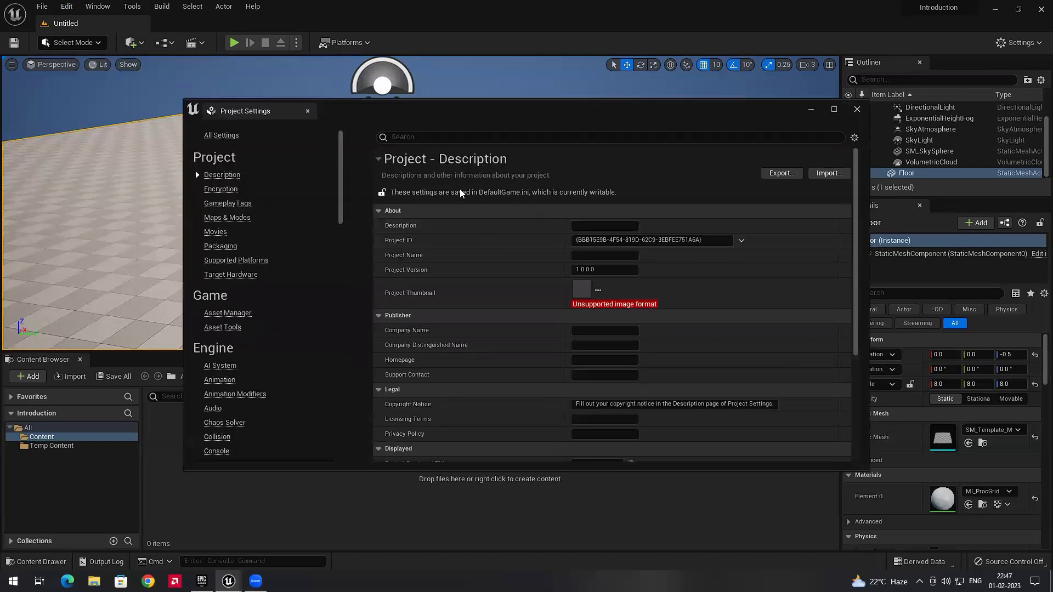
click(593, 224)
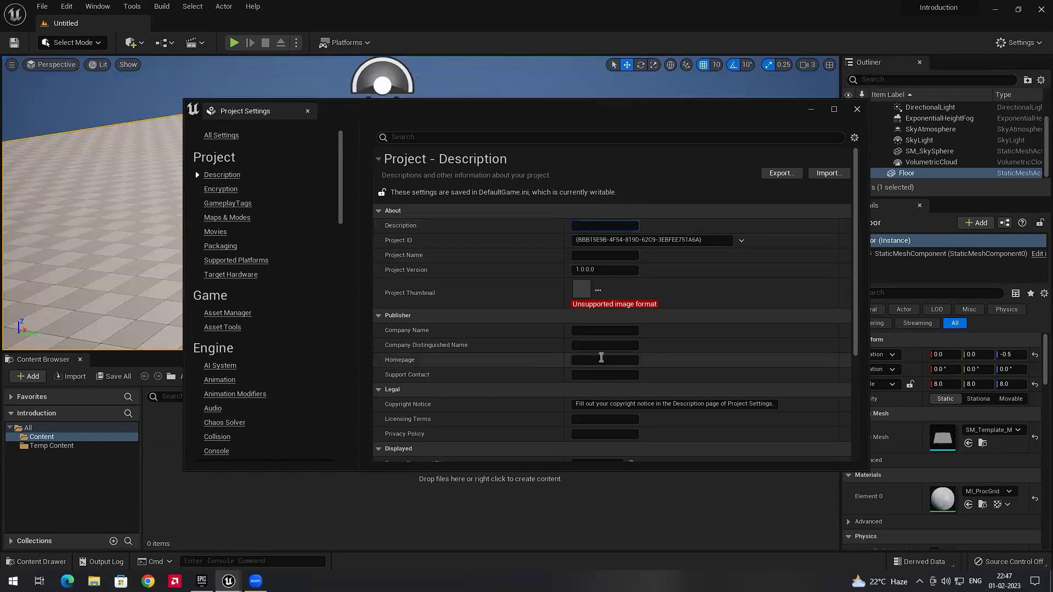
click(601, 331)
scroll(425, 306, down, 4)
scroll(448, 290, down, 4)
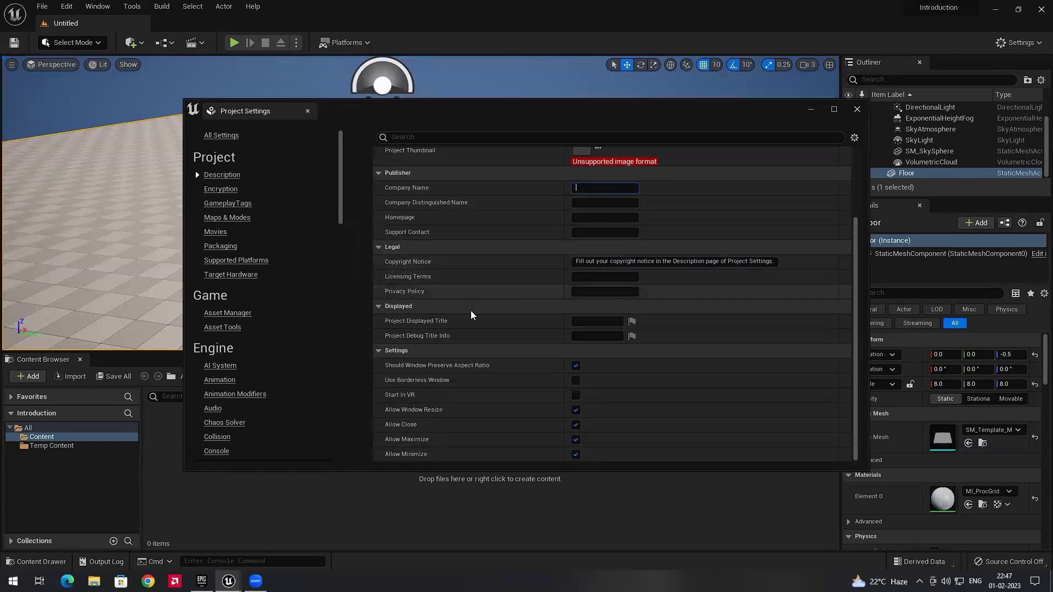
scroll(548, 263, up, 2)
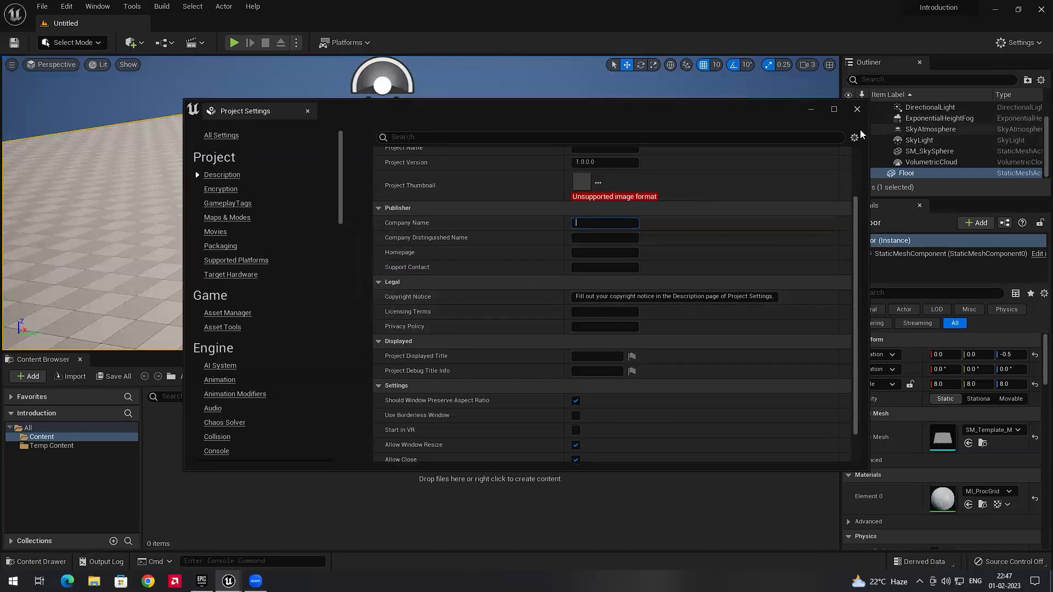
Close the Project Settings, open the Editor Preferences on the General - Appearance page and move the window clear of the viewport.
click(858, 109)
click(97, 6)
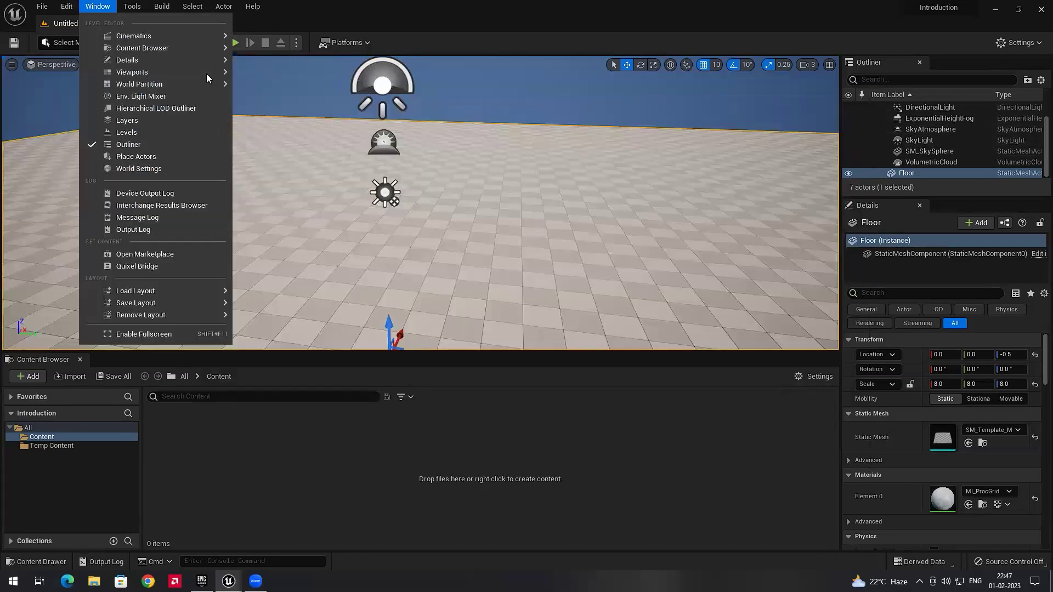
mouse_move(70, 8)
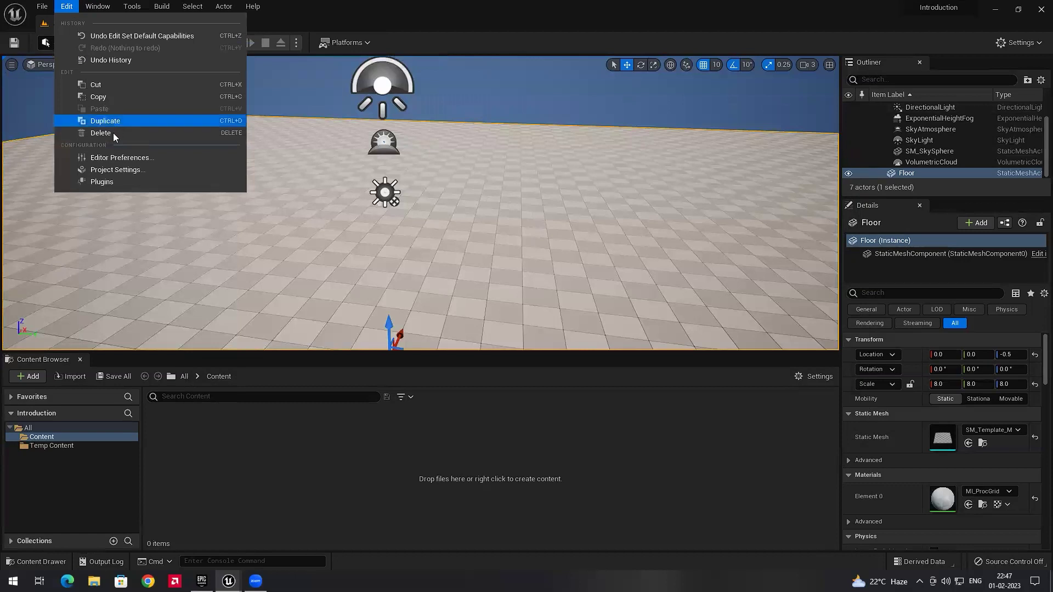
click(117, 160)
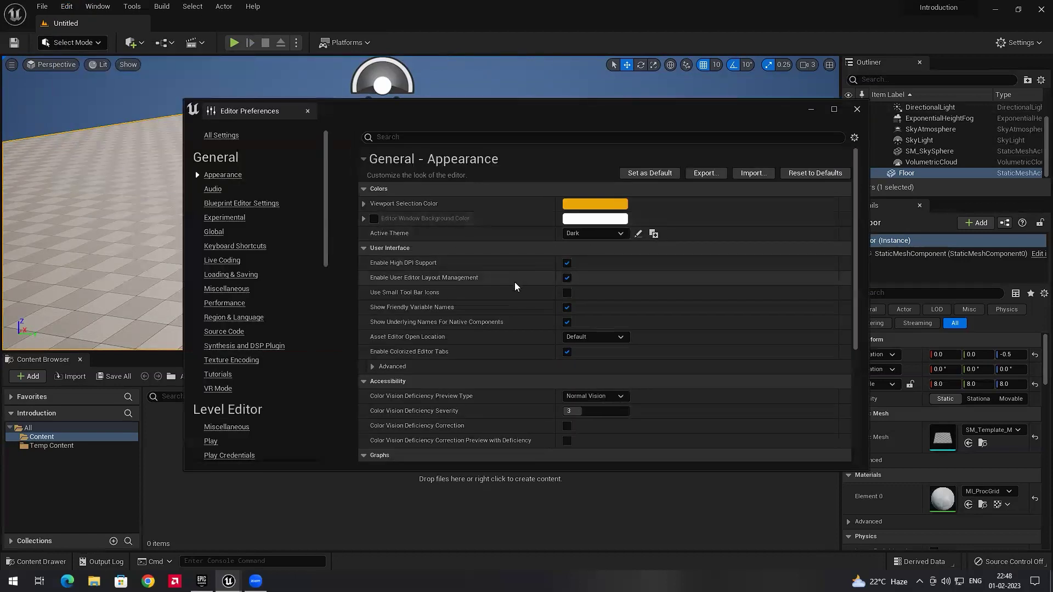
drag(525, 118, 505, 294)
scroll(496, 172, up, 5)
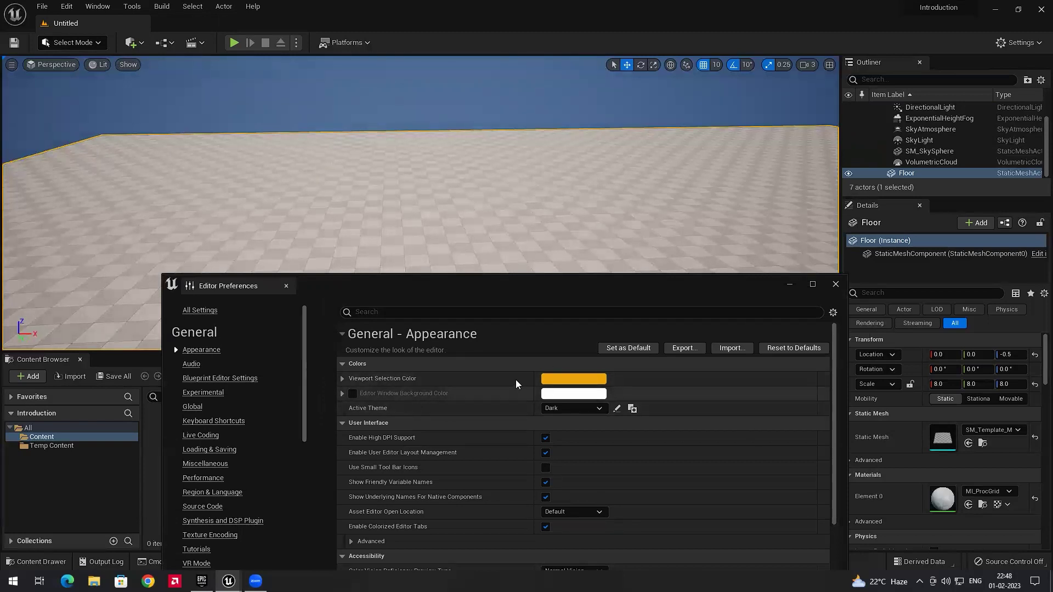
Try a pink Viewport Selection Color on the floor's outline and discard the colour change.
click(569, 383)
drag(677, 379, 659, 348)
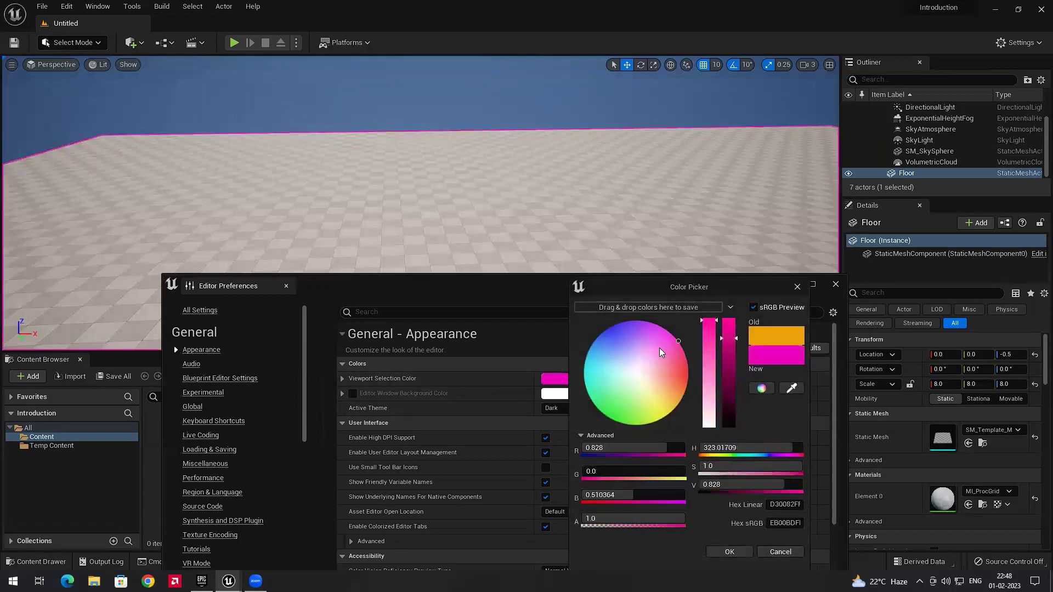
right_drag(222, 160, 258, 160)
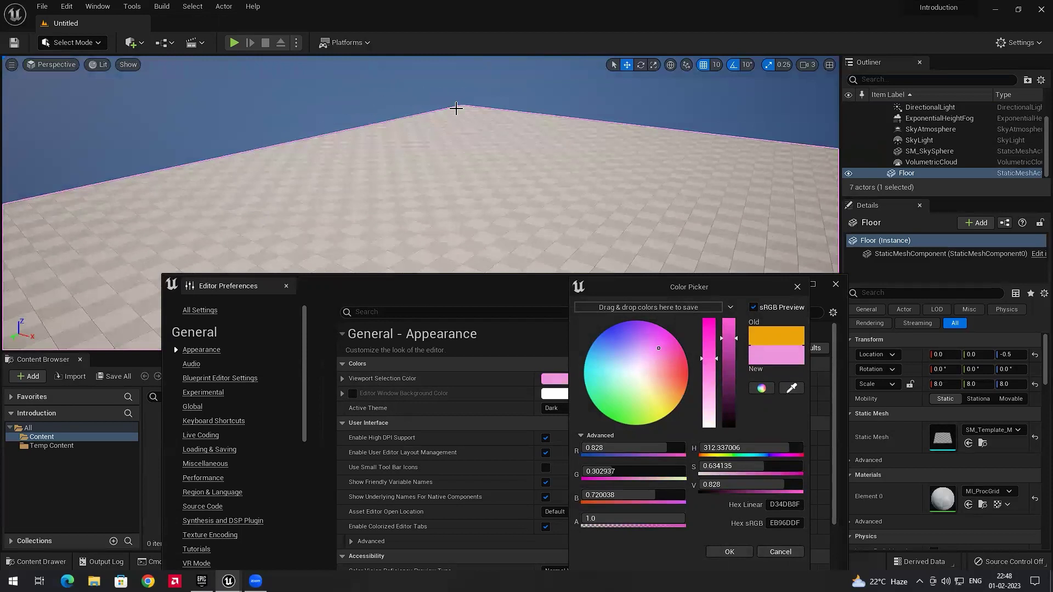
key(Escape)
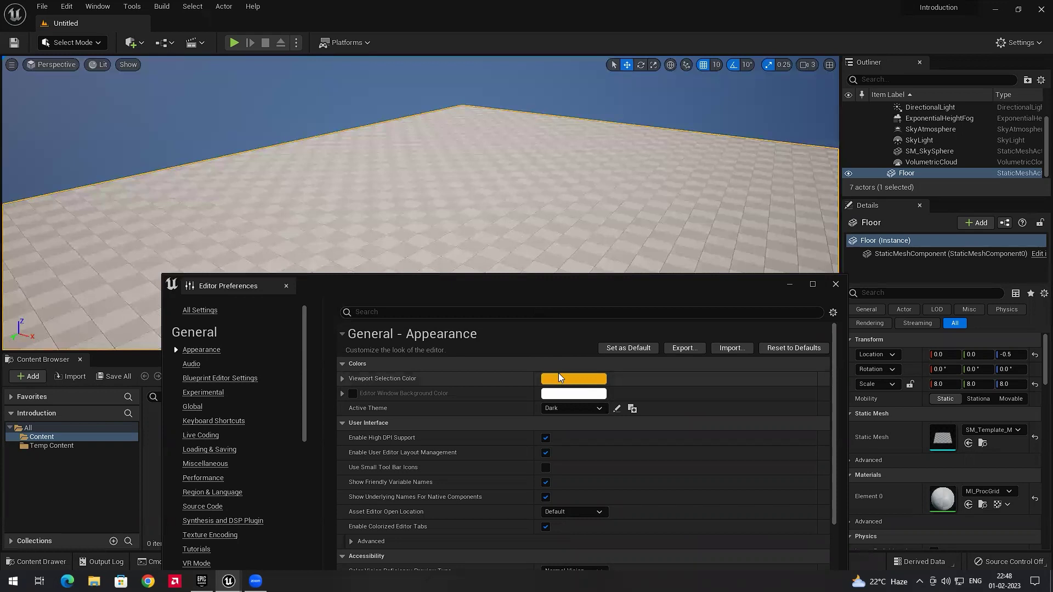
Review the Accessibility and Graphs preferences on the Appearance page, and look through the level build options.
scroll(428, 415, down, 4)
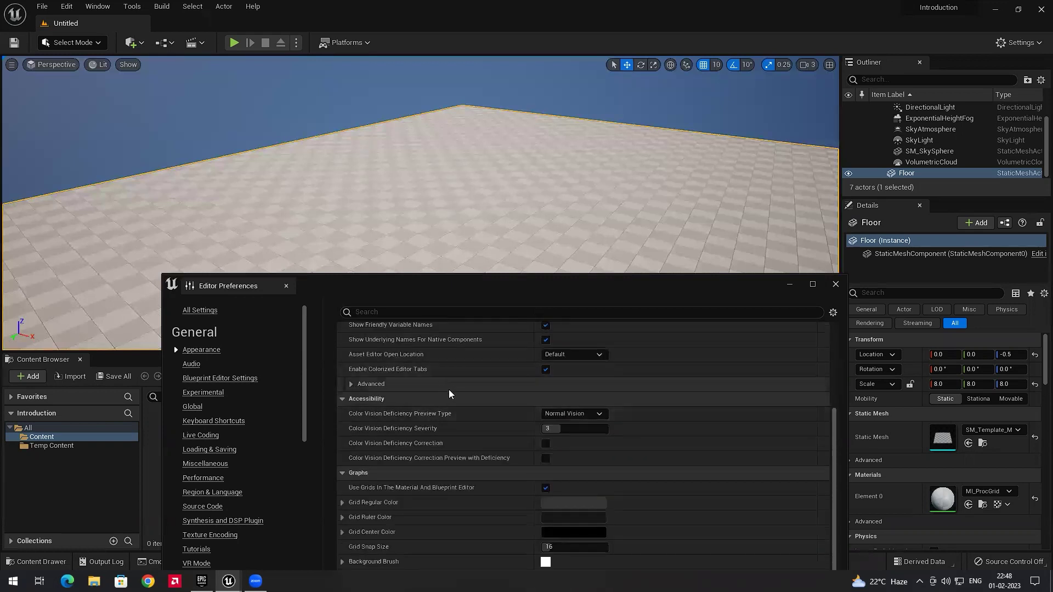
scroll(434, 396, down, 1)
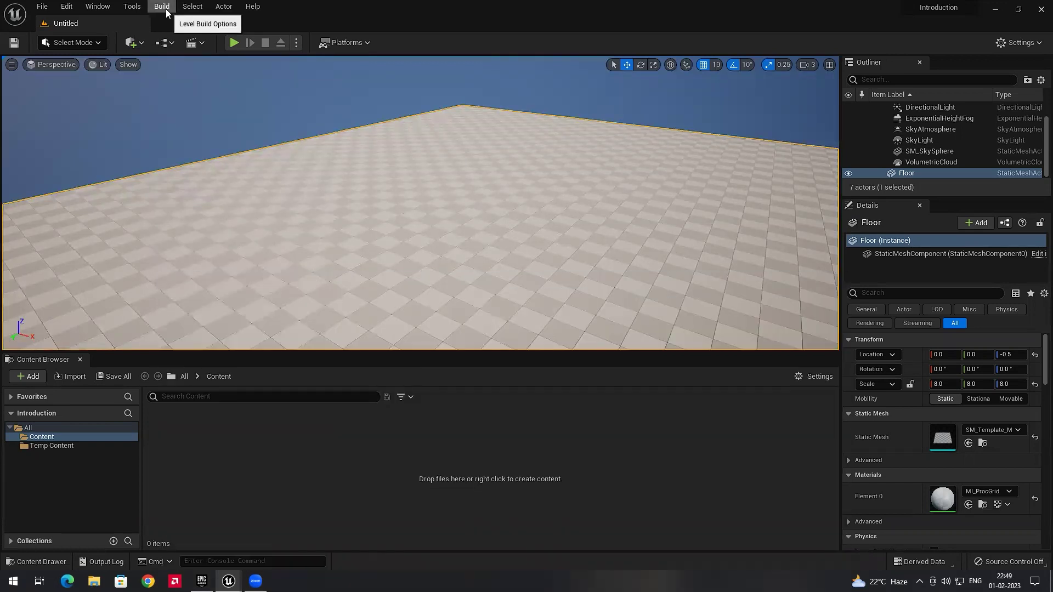
click(166, 12)
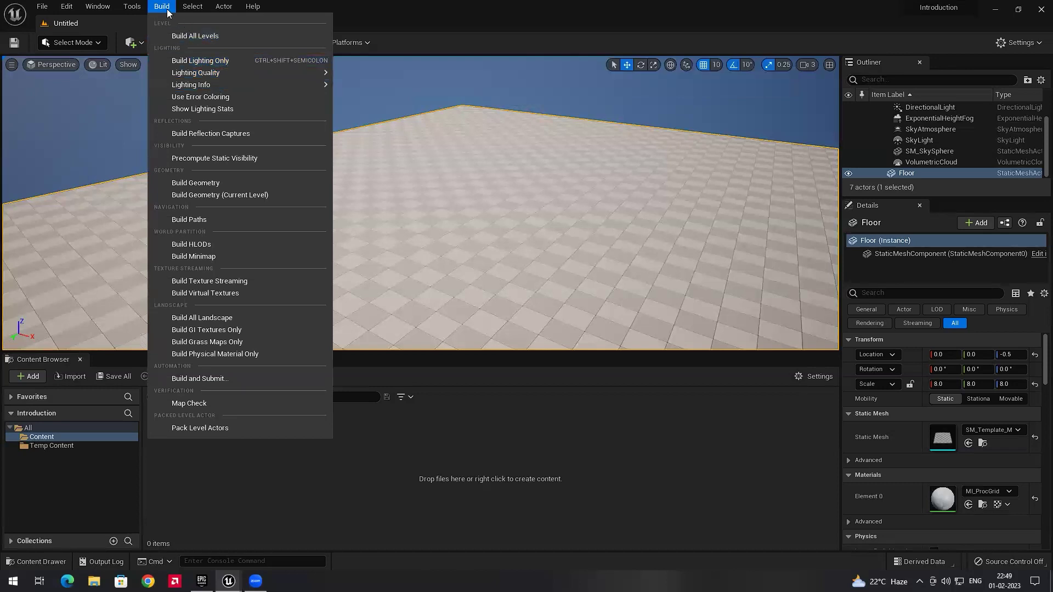
click(166, 9)
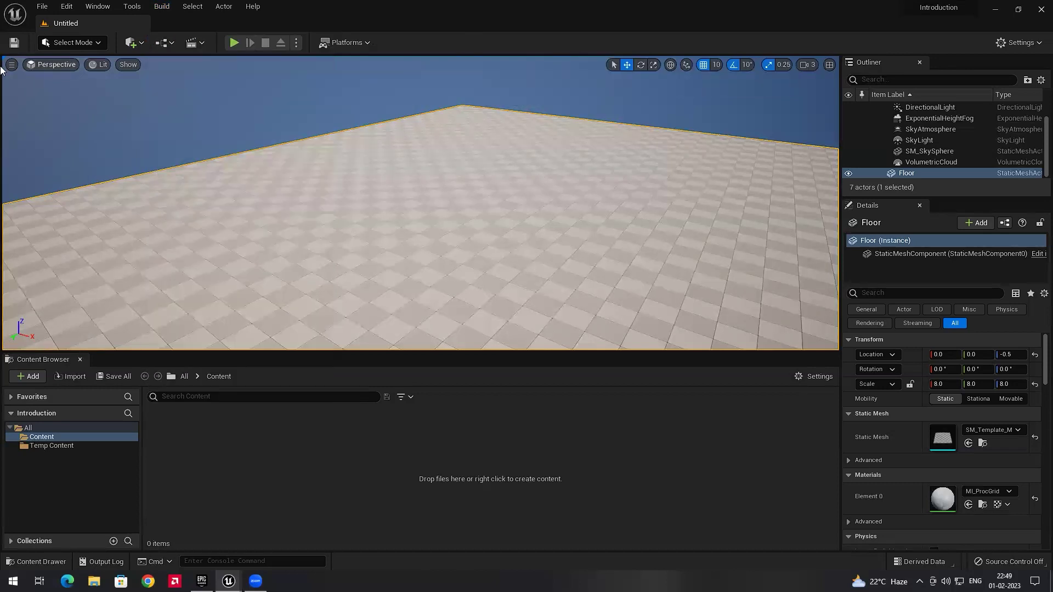
Switch the editor to Landscape mode and examine the new landscape preview grid in the viewport.
click(15, 43)
click(84, 43)
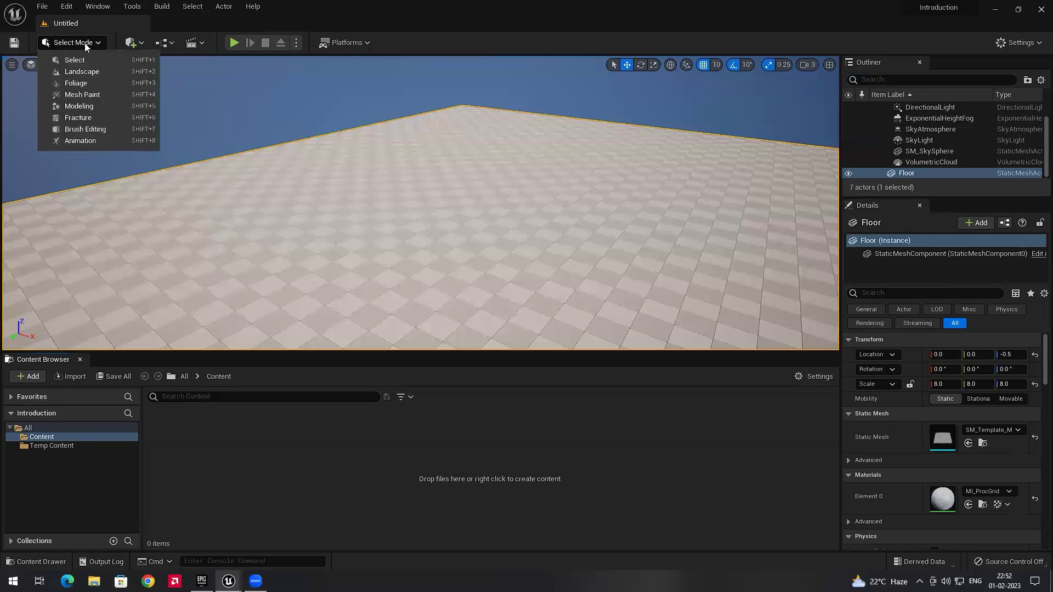
click(82, 71)
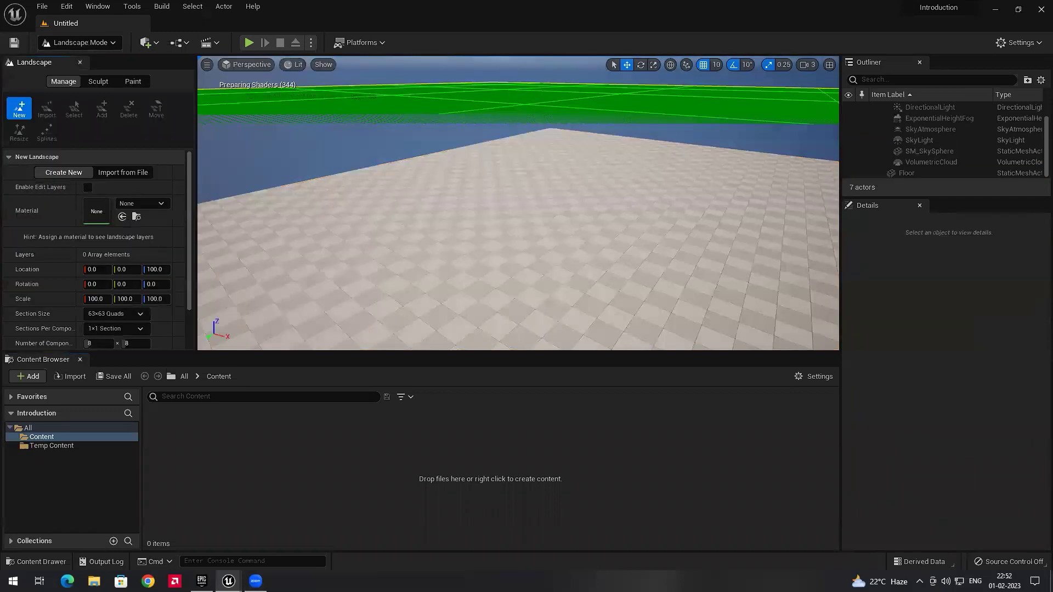
right_drag(519, 203, 409, 169)
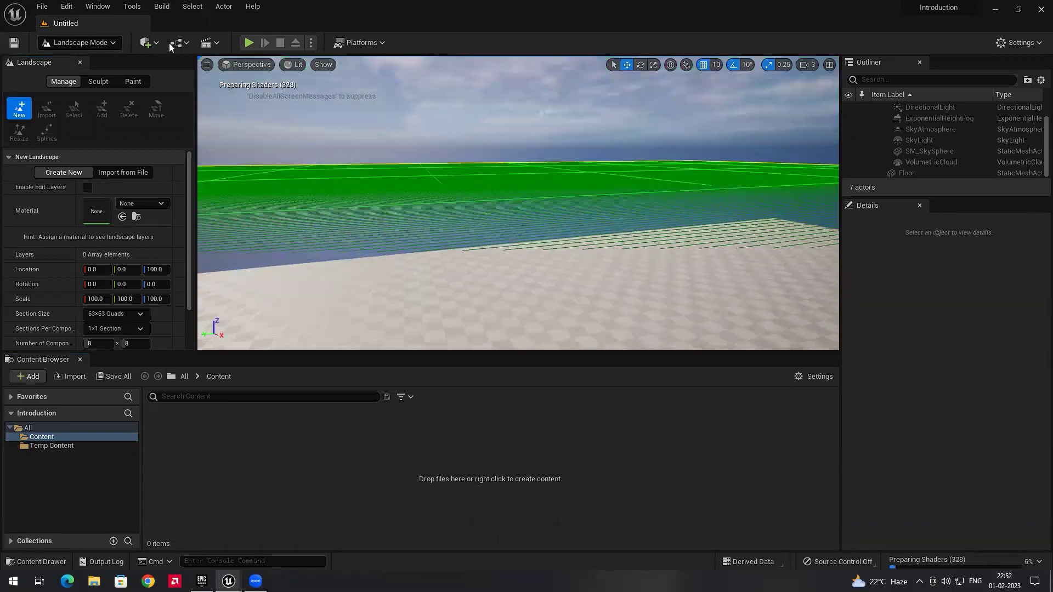
Switch to Foliage mode, look over the available editing modes and return to Select mode.
click(79, 43)
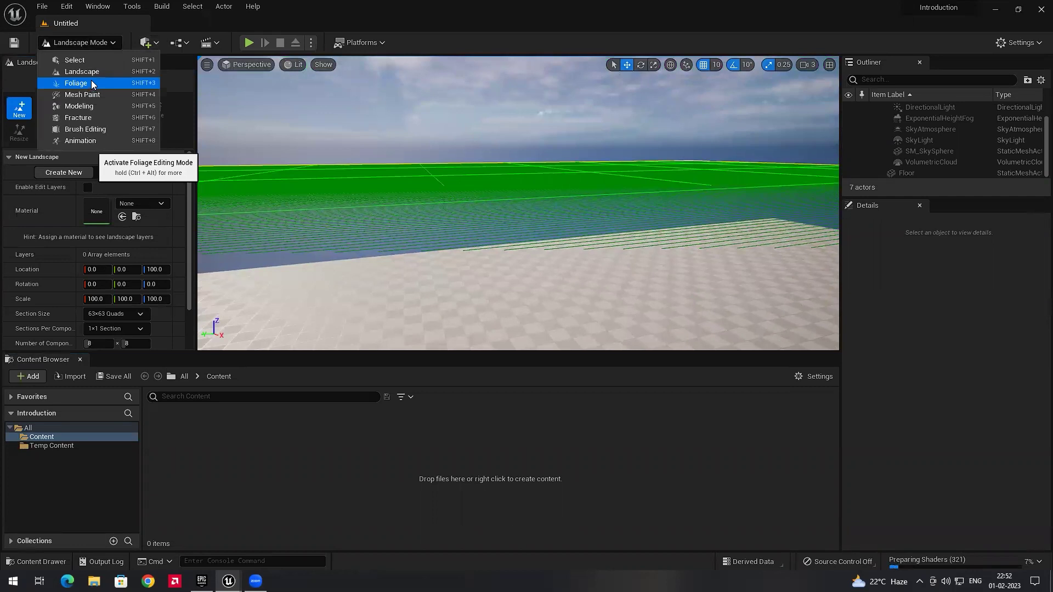
click(92, 84)
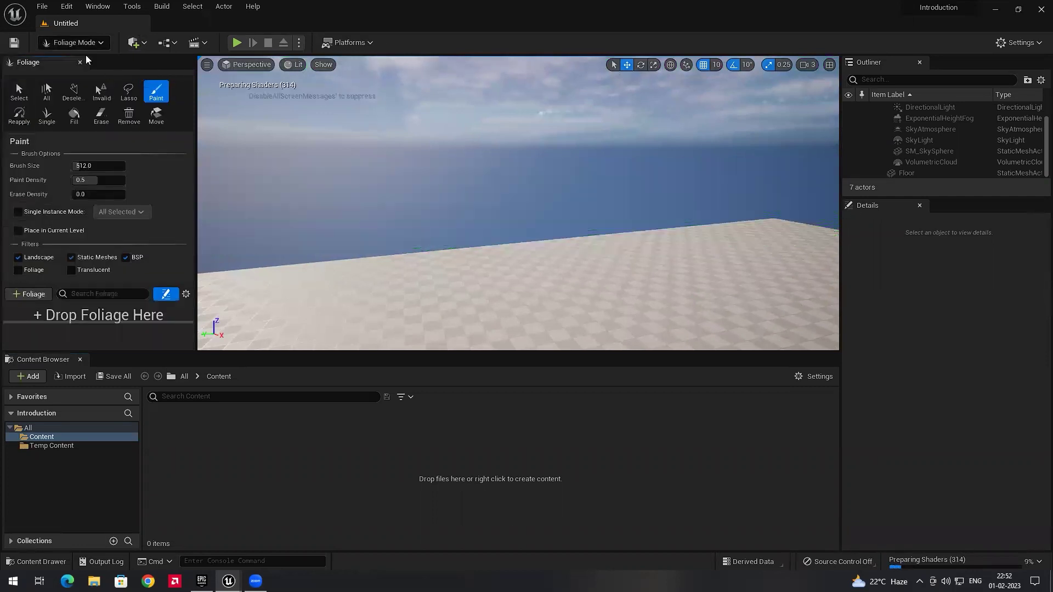
click(75, 45)
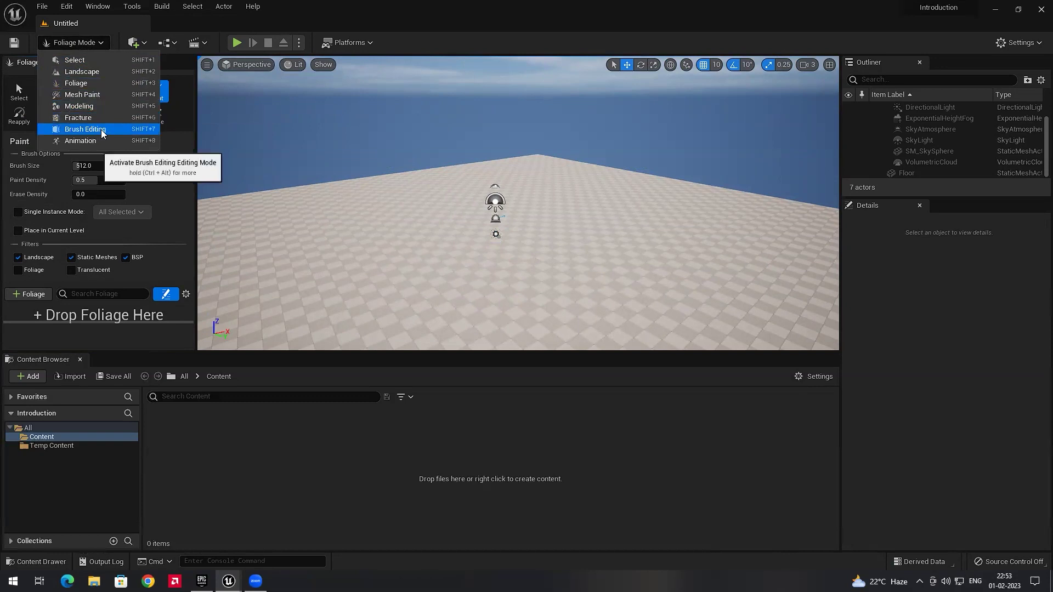
right_drag(402, 145, 422, 159)
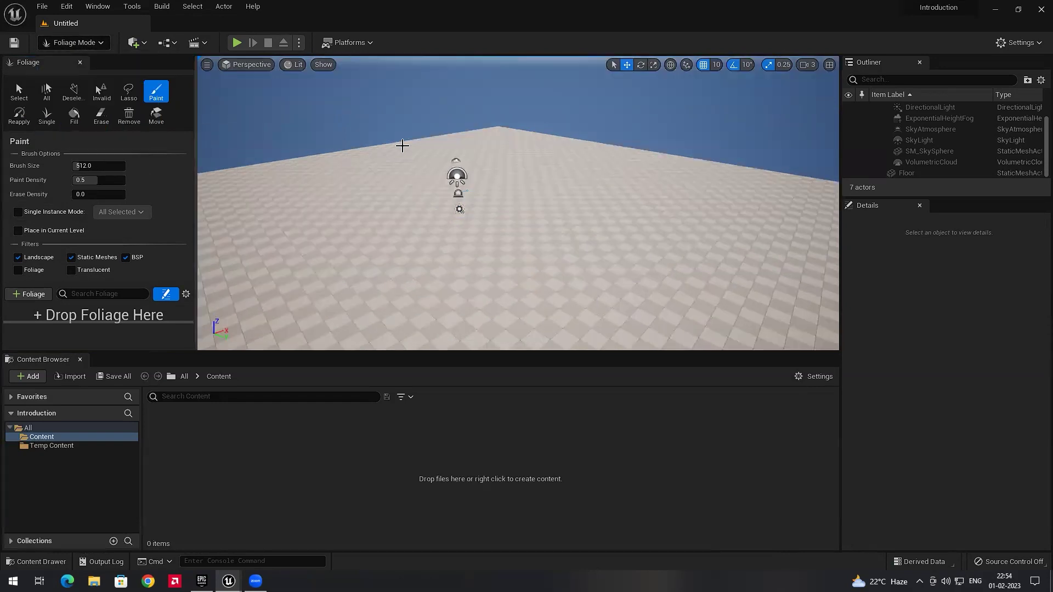
click(75, 43)
click(83, 63)
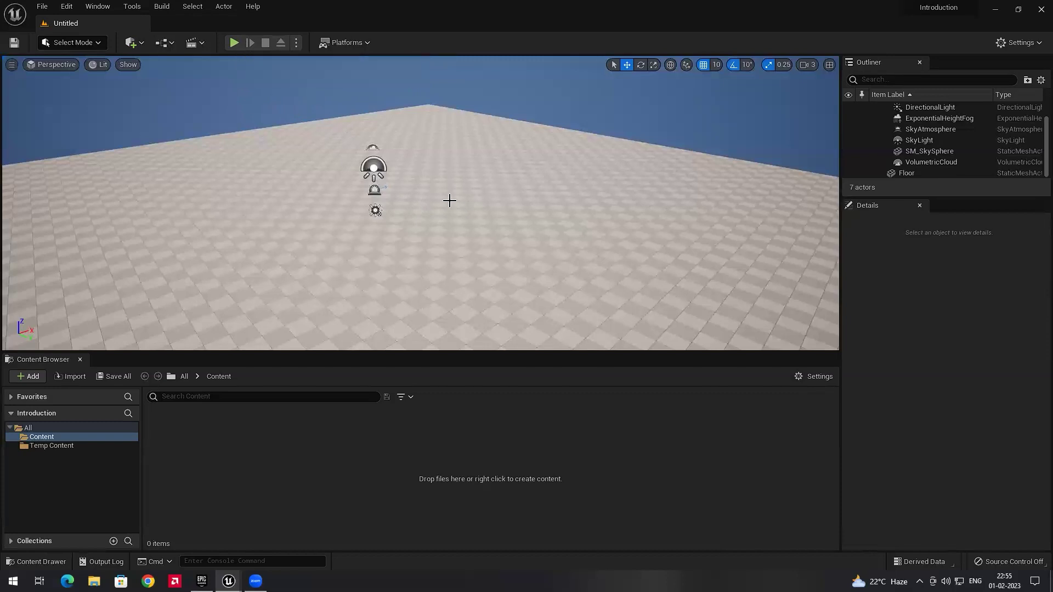
Review the target platform options, including the Android and iOS entries.
click(351, 43)
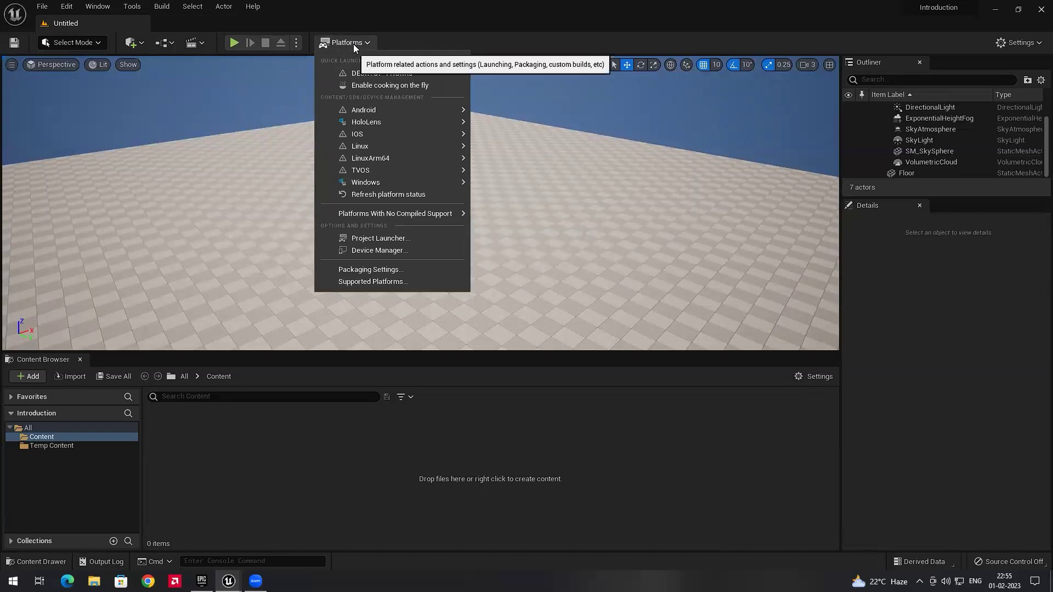
mouse_move(372, 110)
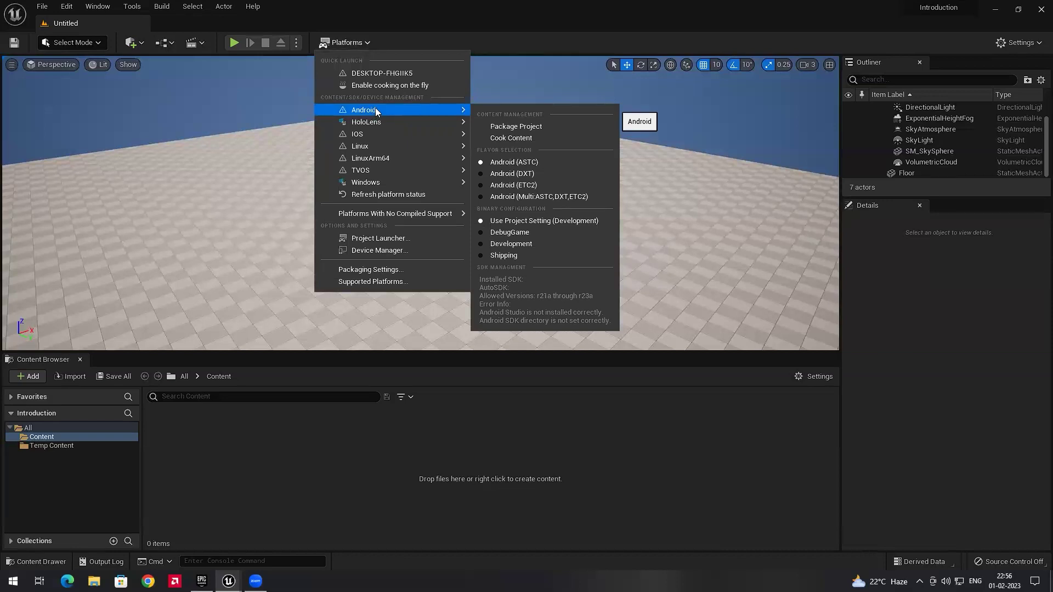
mouse_move(382, 134)
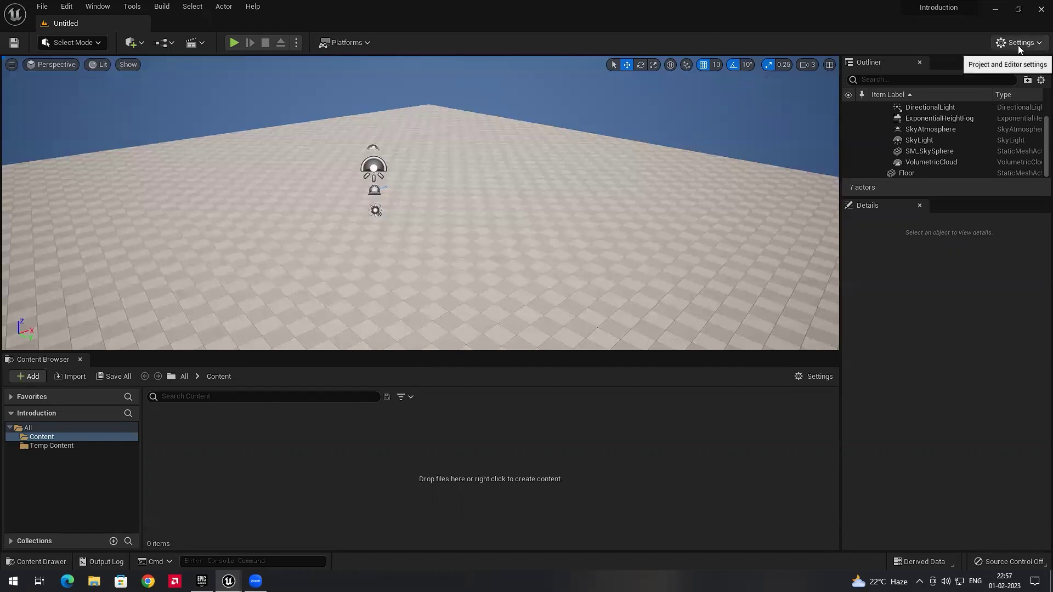
Compare the quick project and editor settings with the Editor Preferences and Project Settings entries among the edit commands.
click(1020, 44)
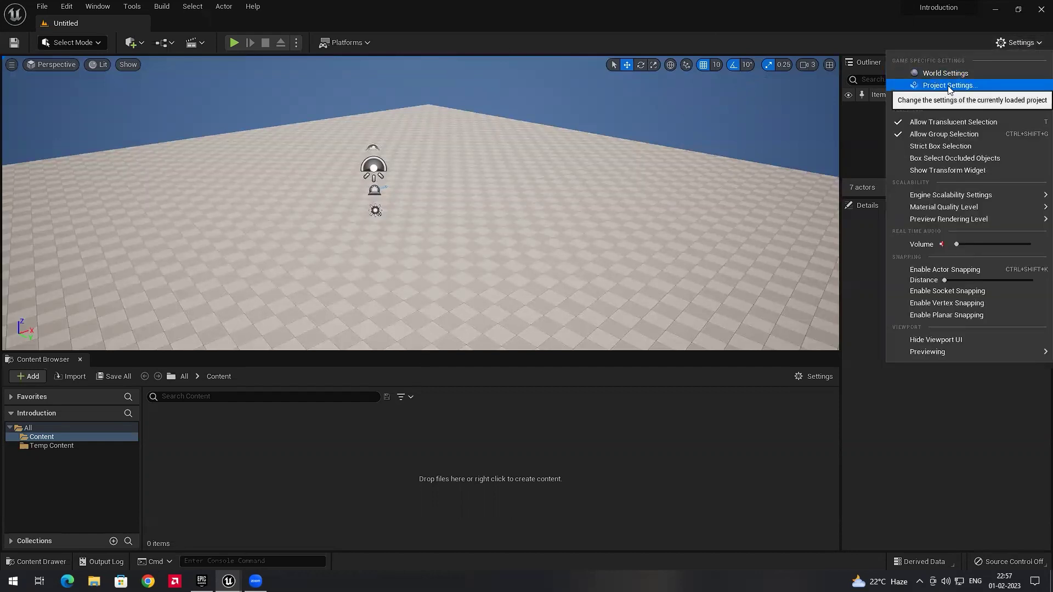
click(64, 7)
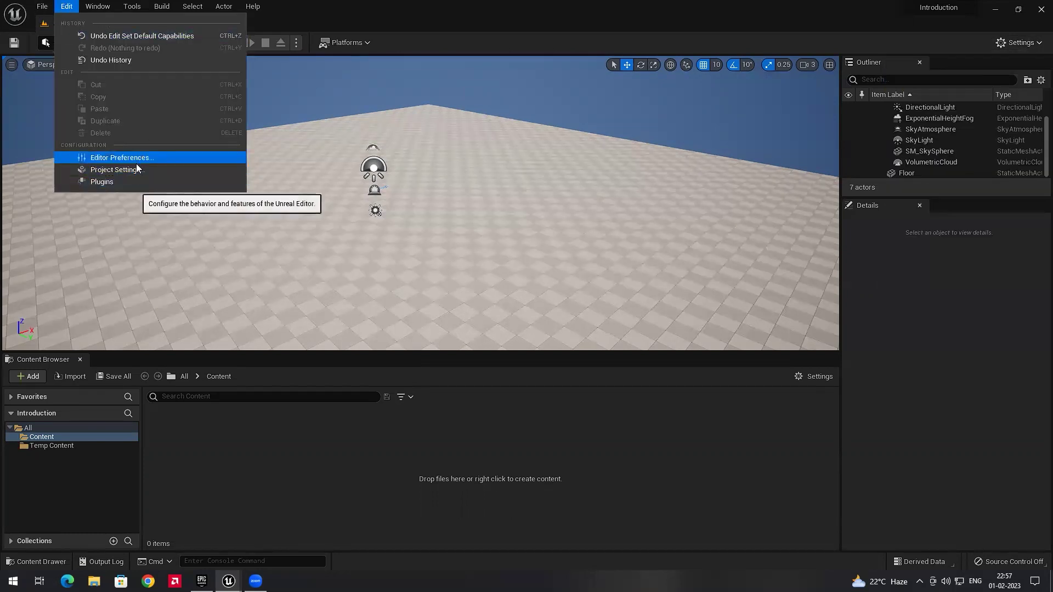
click(1026, 43)
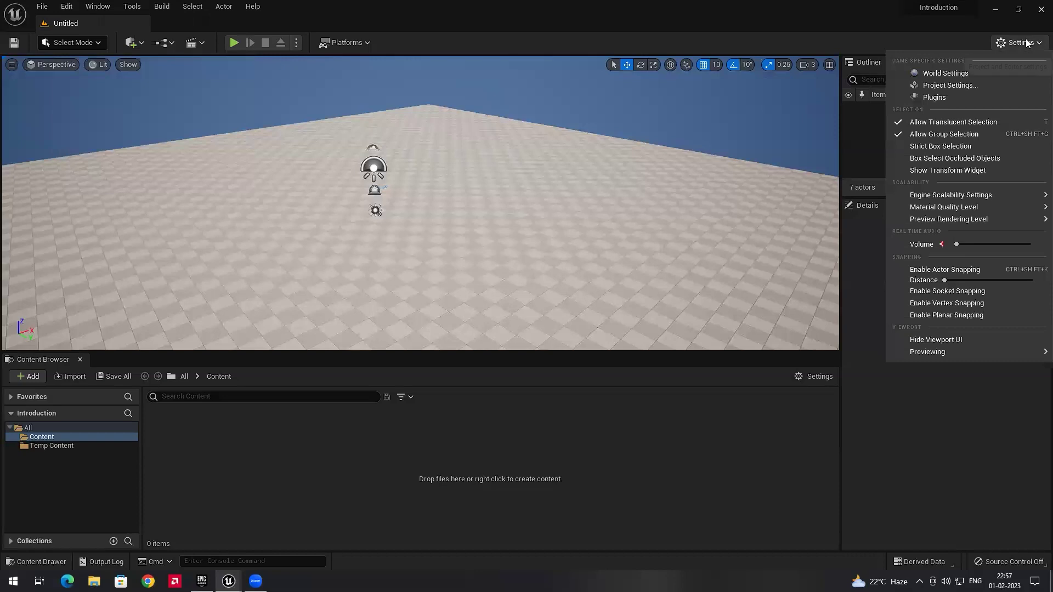
click(66, 7)
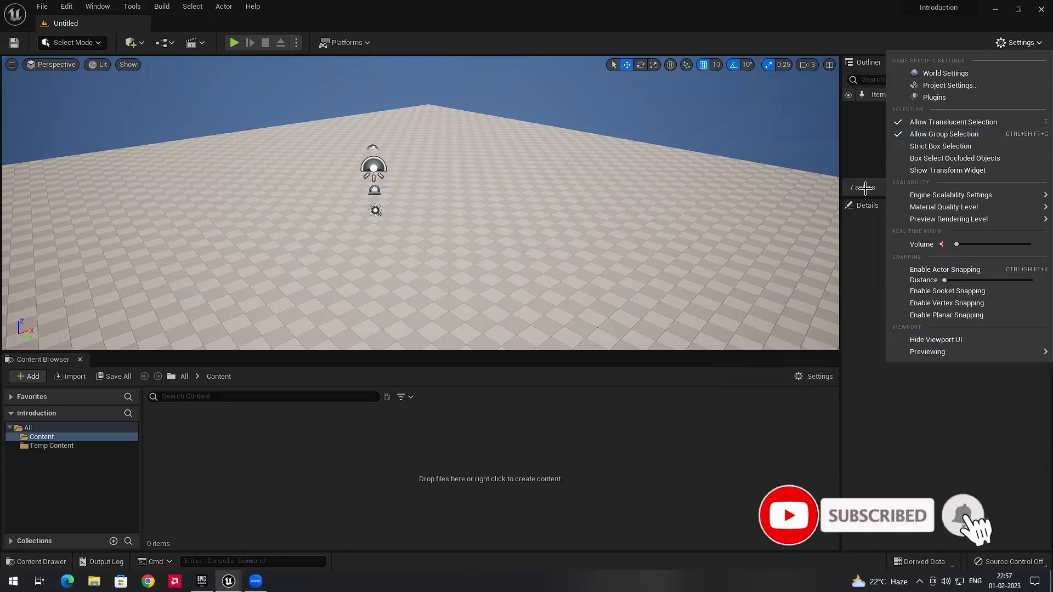
Hide the viewport UI and show it again.
click(924, 340)
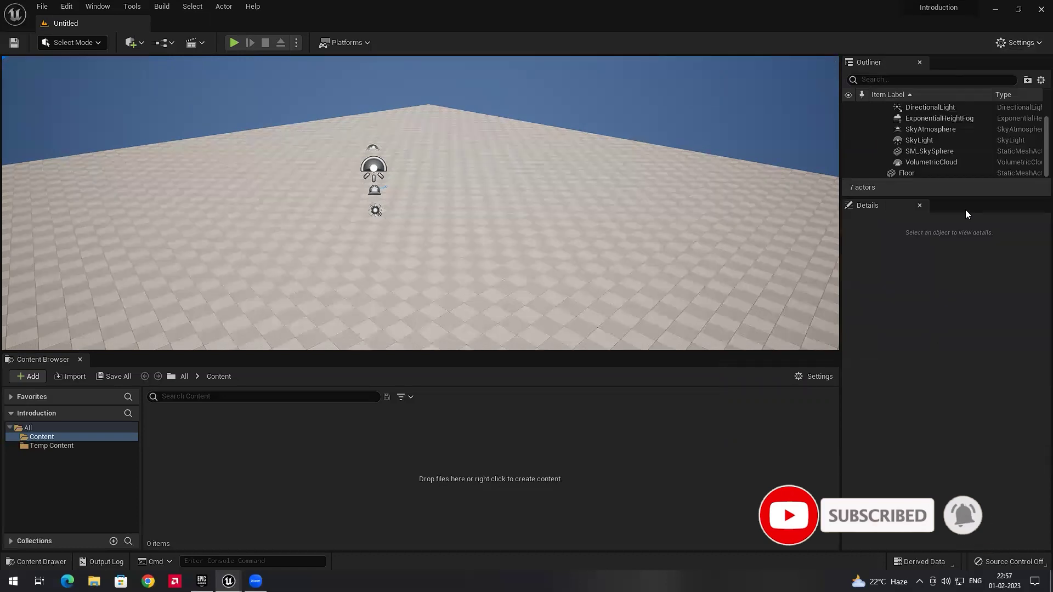
click(1017, 41)
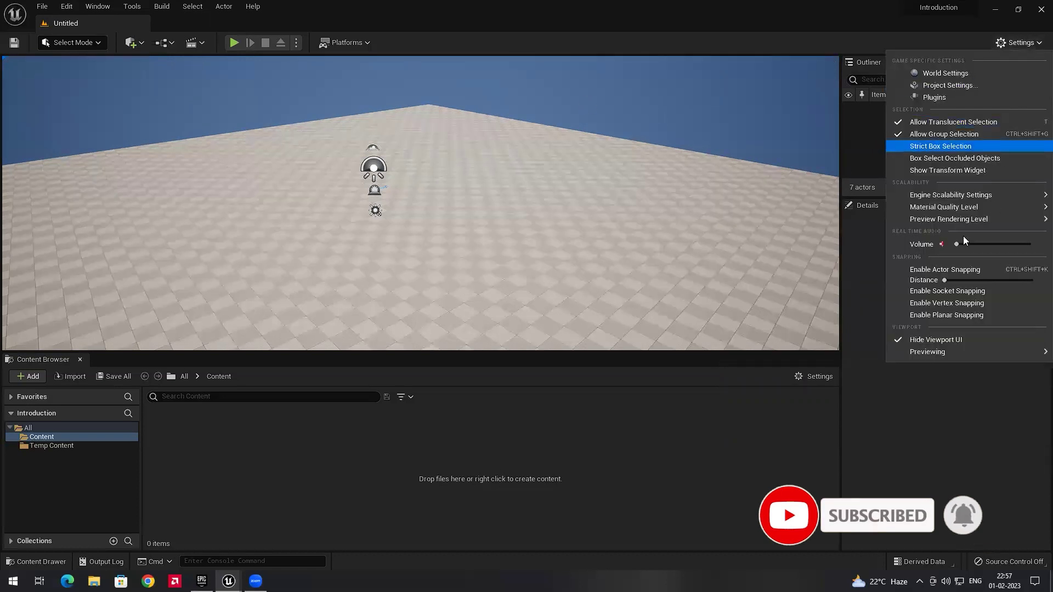
click(926, 340)
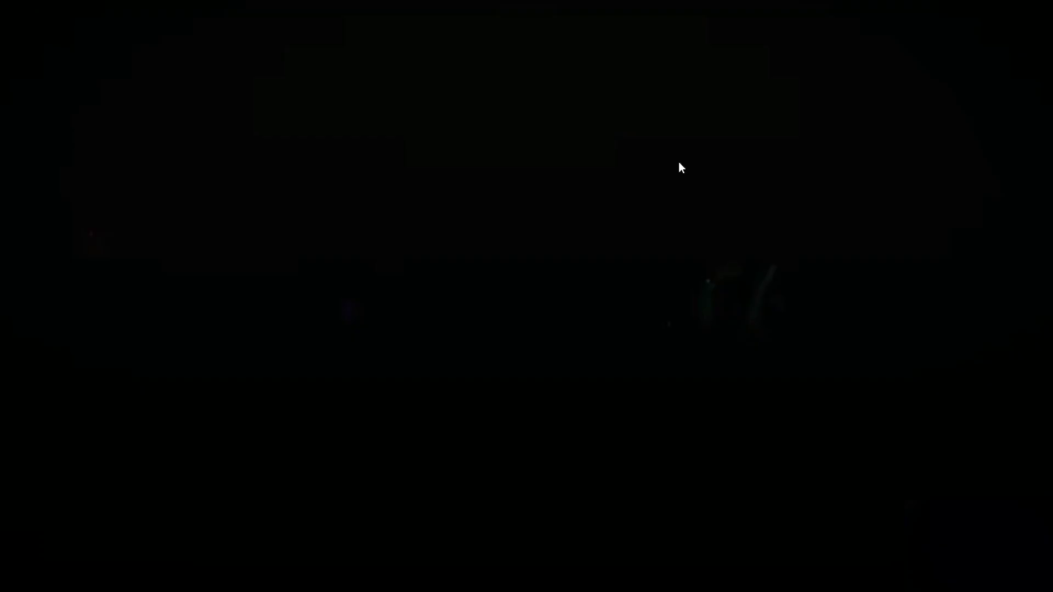